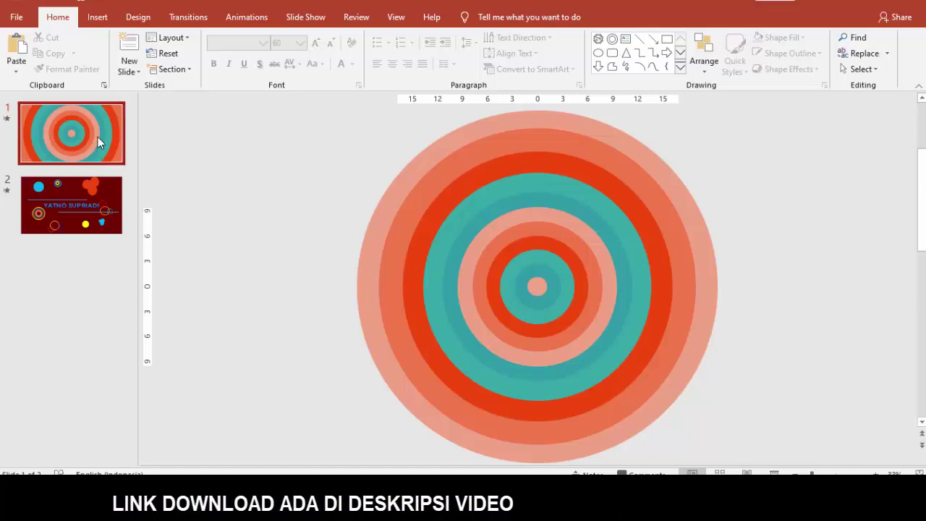
# Step: Flip between the ring-target and title-card slides, ending on the ring target
pyautogui.click(110, 202)
pyautogui.click(116, 137)
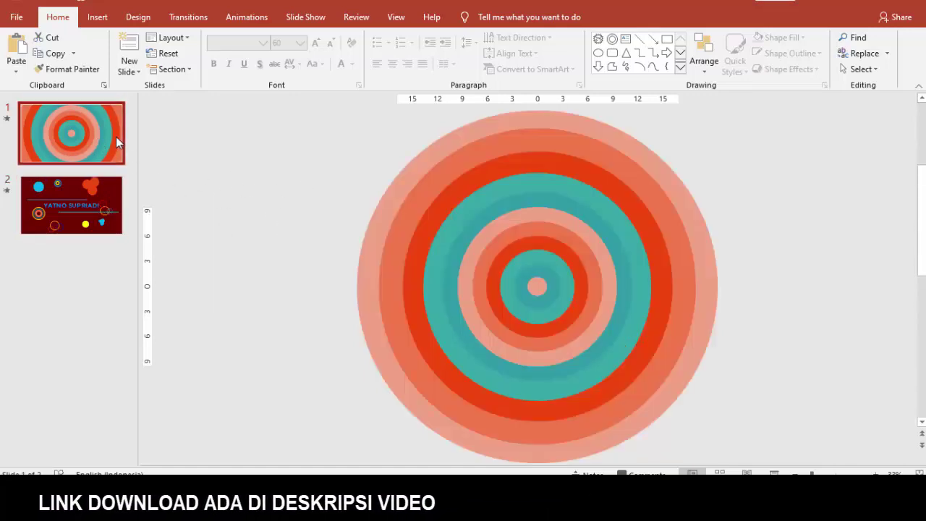
pyautogui.click(106, 190)
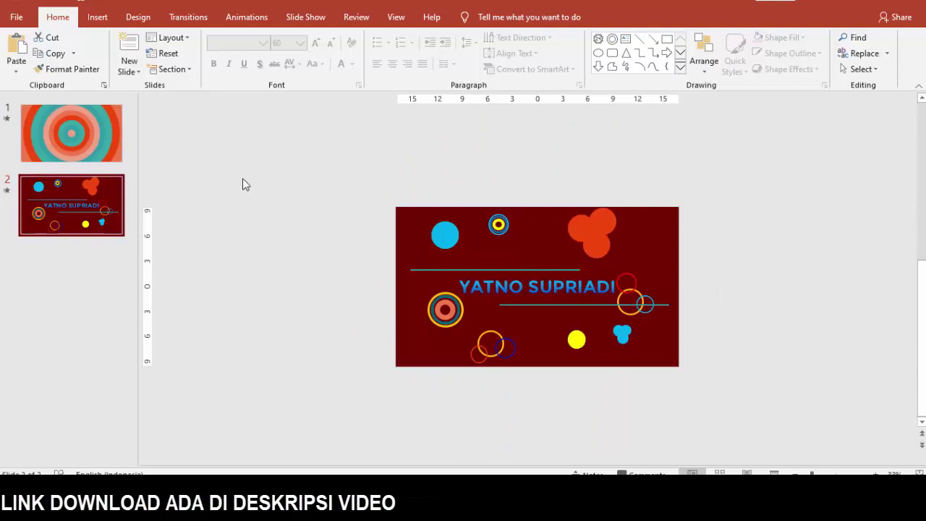
pyautogui.click(119, 143)
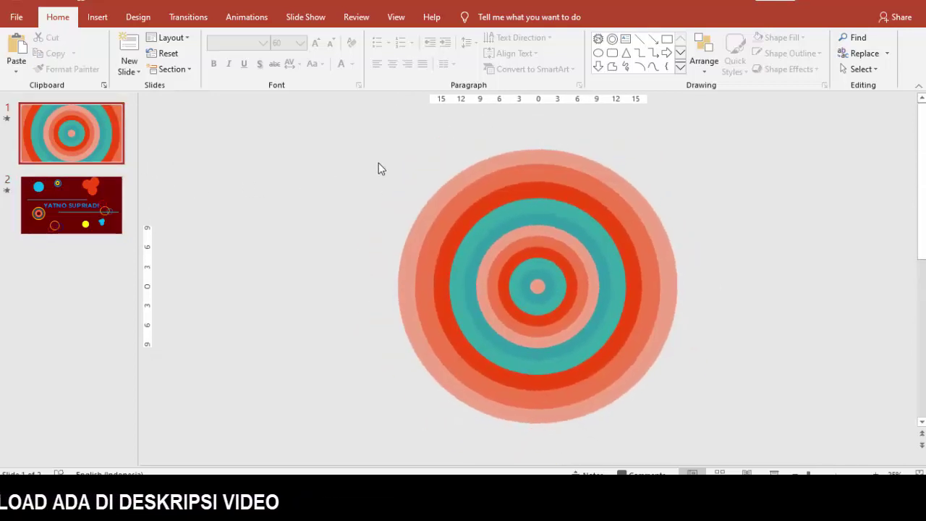
# Step: Select each ring of the target from the outer circle to the centre, then deselect
pyautogui.click(618, 192)
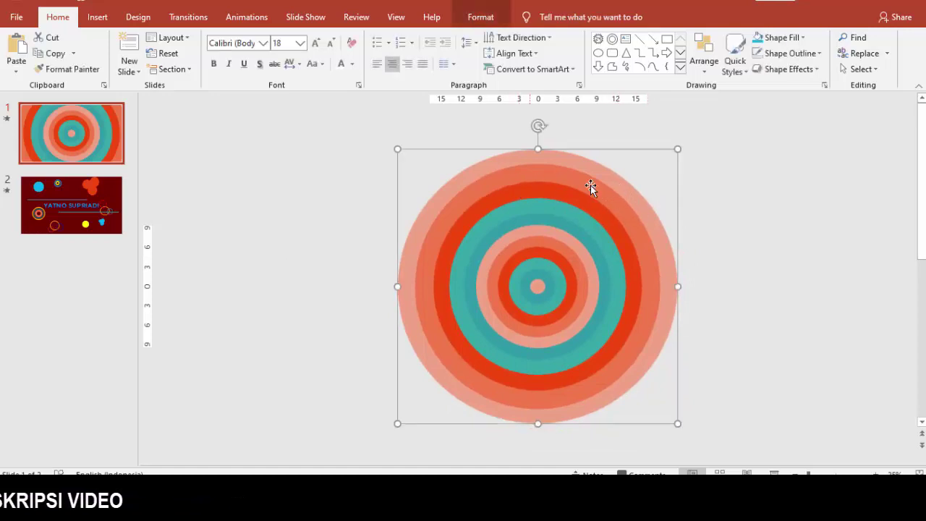
pyautogui.click(590, 186)
pyautogui.click(588, 207)
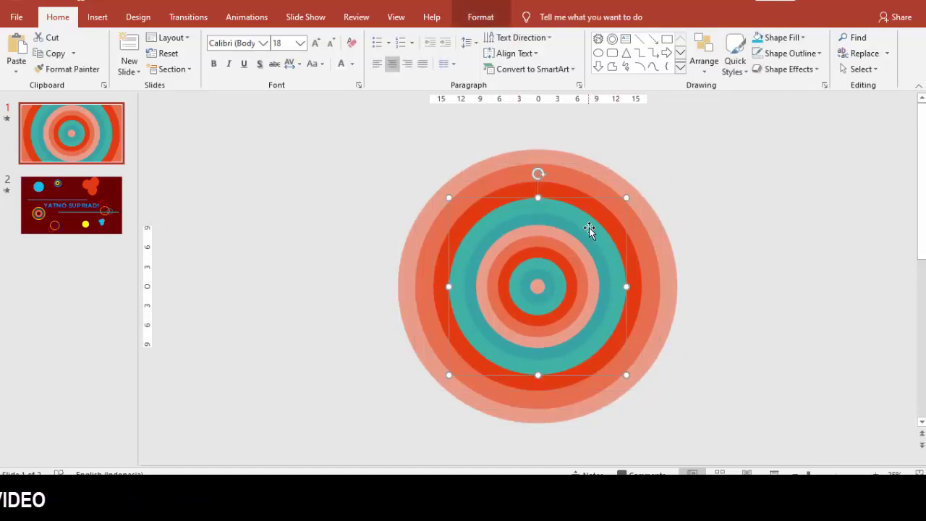
pyautogui.click(587, 233)
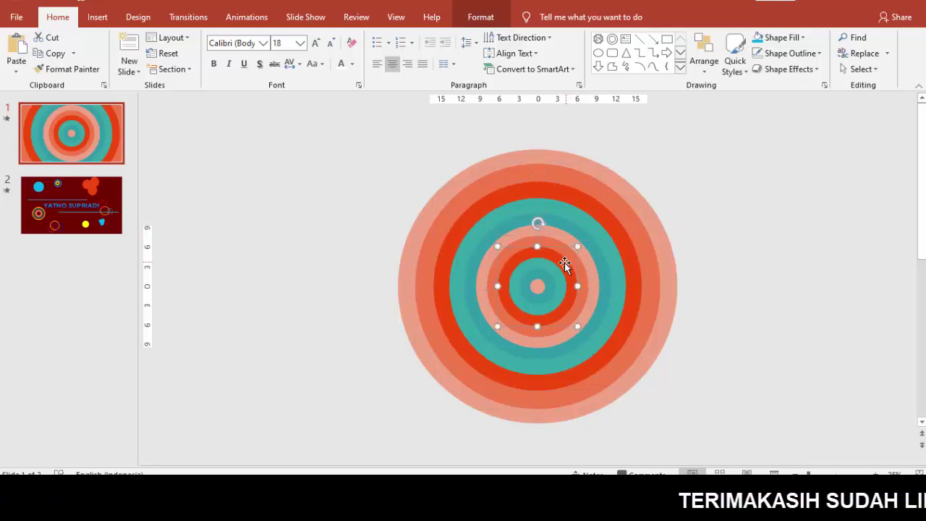
pyautogui.click(552, 284)
pyautogui.click(537, 287)
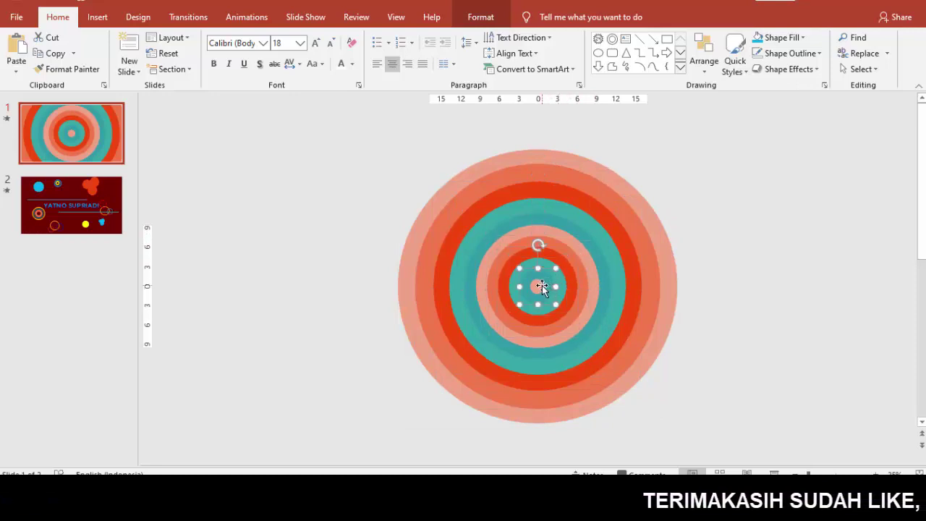
pyautogui.click(701, 243)
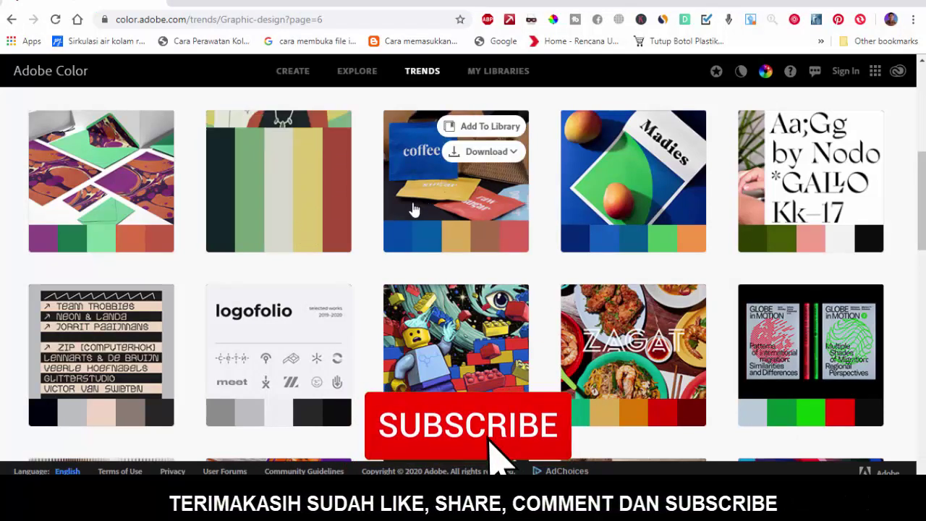
# Step: Open the Hartstichting trend palette in Adobe Color and copy its crimson #D90B31 code
pyautogui.scroll(1, 456, 217)
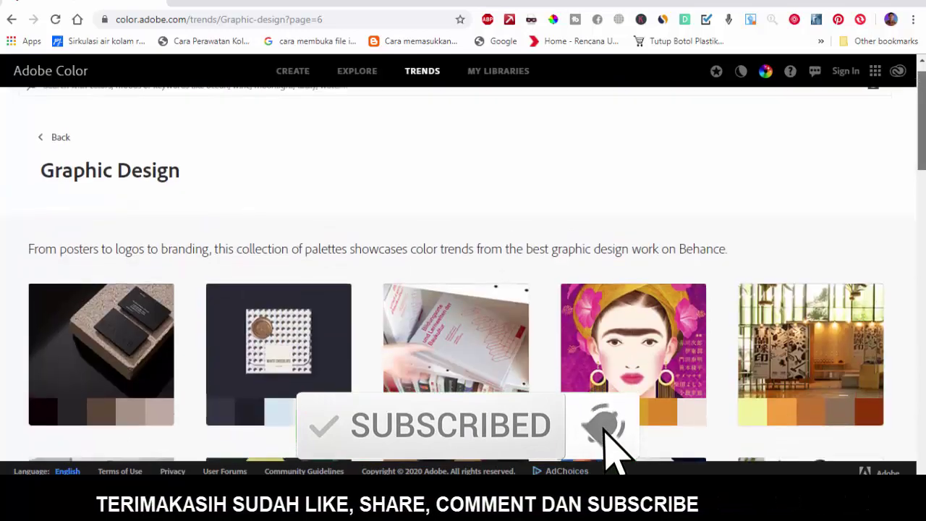
pyautogui.scroll(-3, 456, 275)
pyautogui.scroll(-2, 455, 275)
pyautogui.scroll(-3, 456, 275)
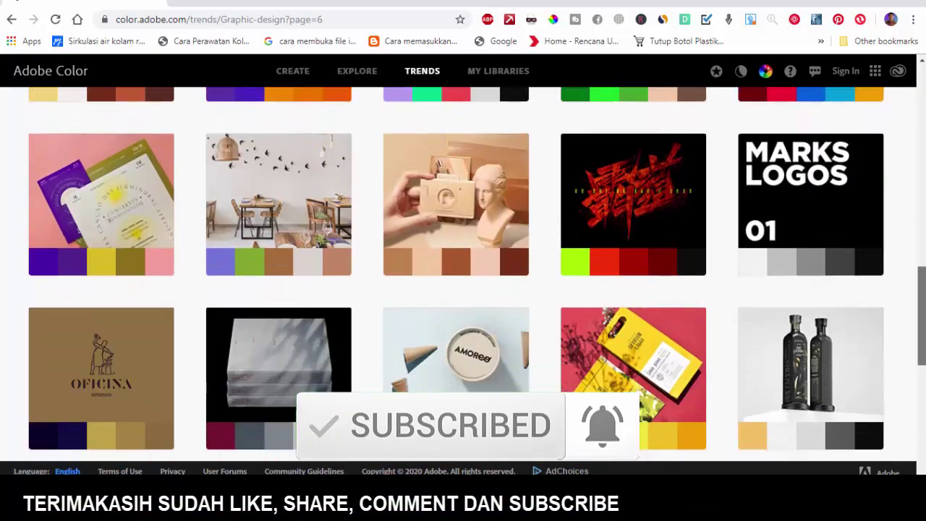
pyautogui.scroll(-4, 456, 275)
pyautogui.scroll(1, 455, 275)
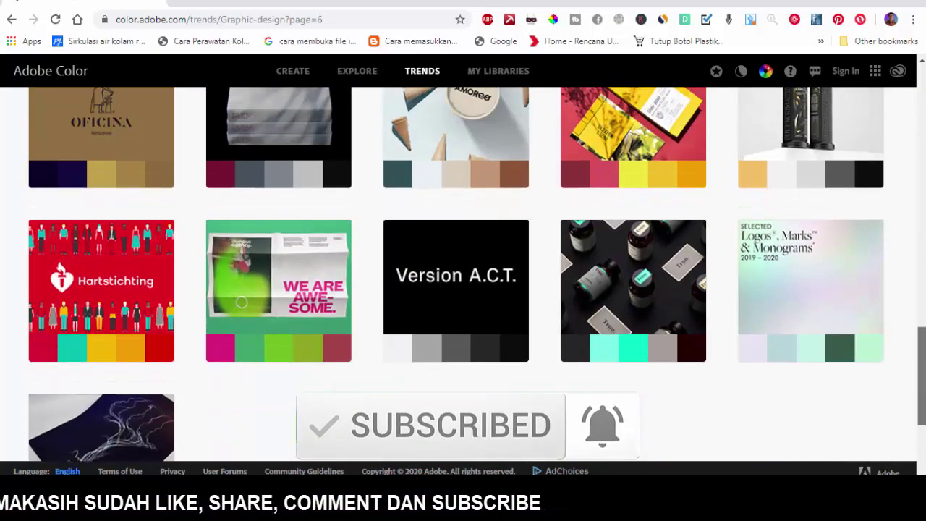
pyautogui.scroll(1, 463, 301)
pyautogui.scroll(-1, 463, 301)
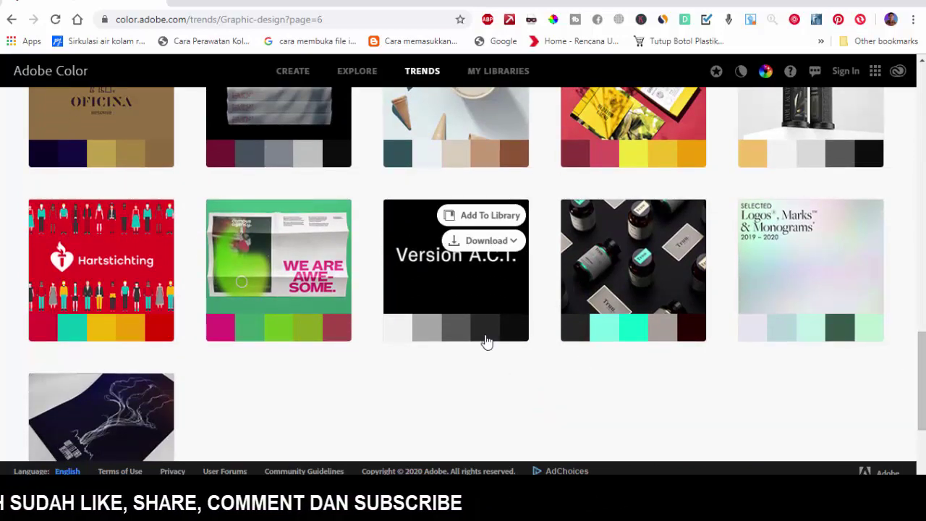
pyautogui.click(120, 325)
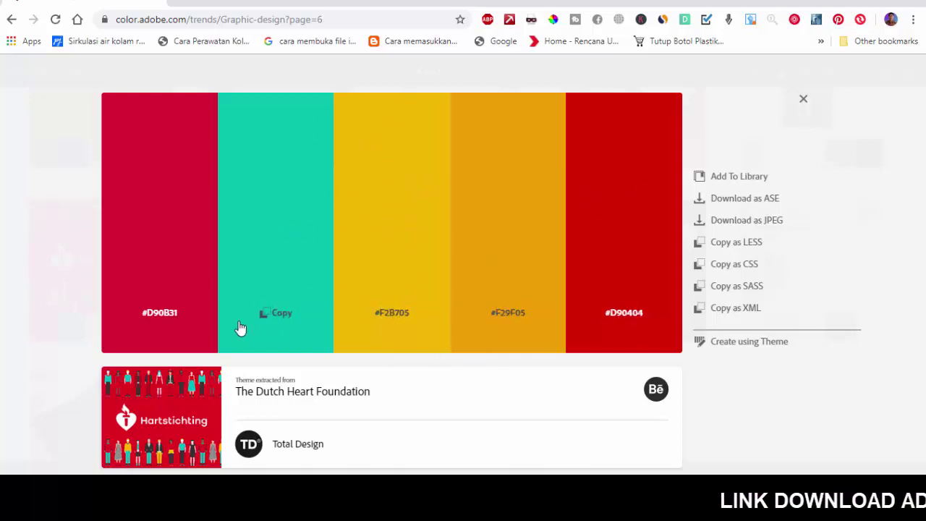
pyautogui.click(166, 319)
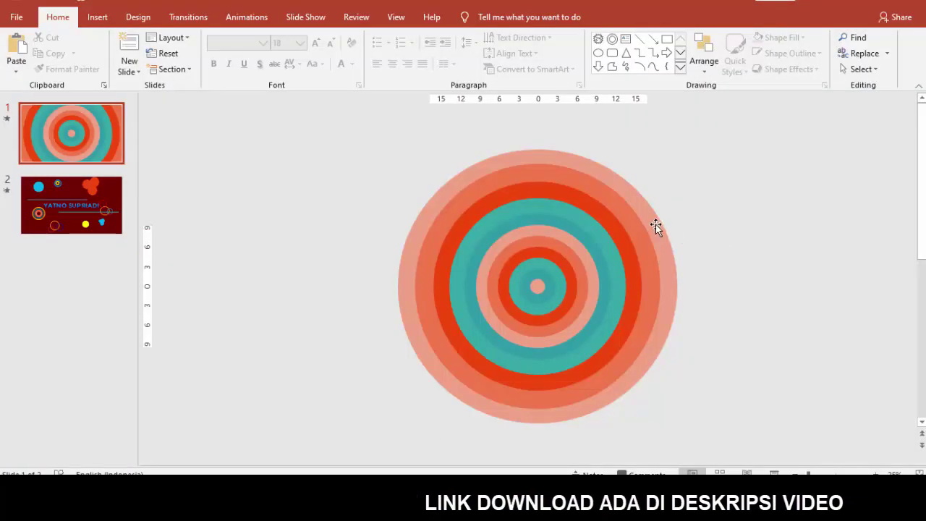
# Step: Fill the target's outer circle with crimson #D90B31 through Format Shape's More Colors hex field
pyautogui.click(653, 226)
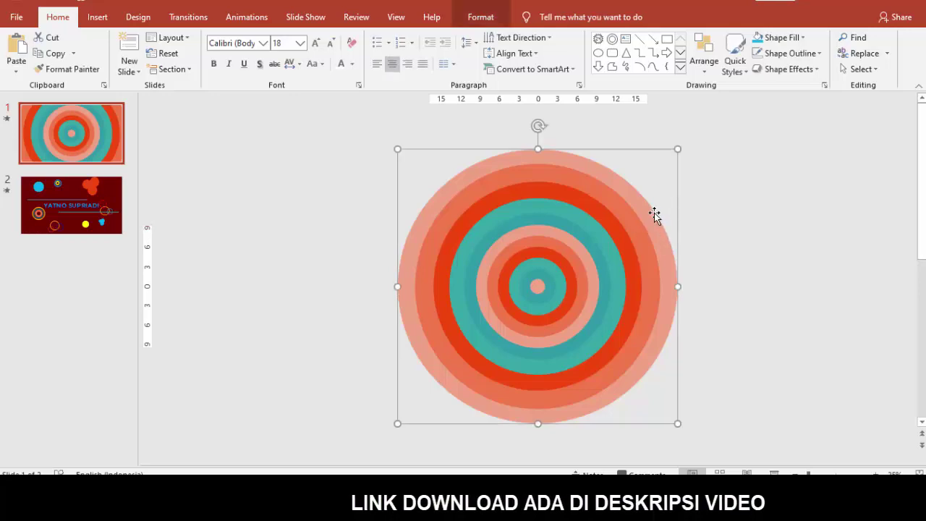
pyautogui.rightClick(653, 229)
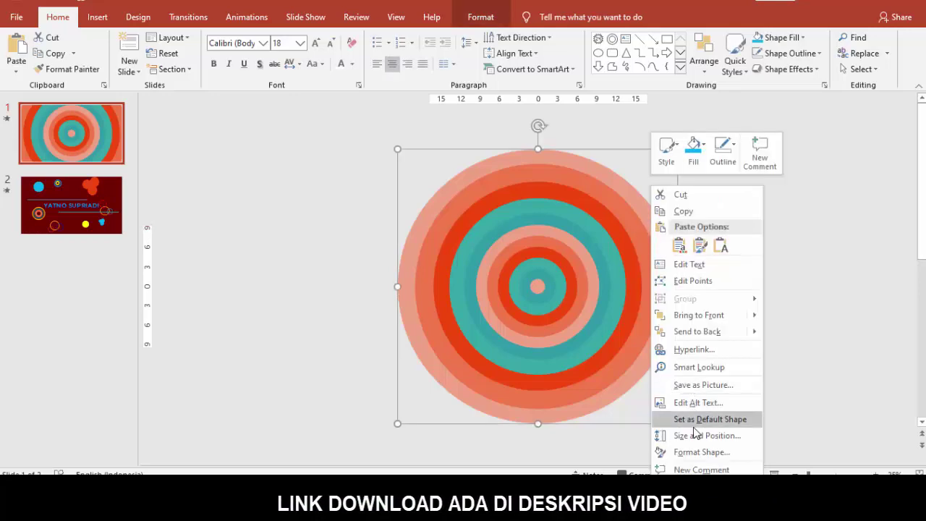
pyautogui.click(662, 451)
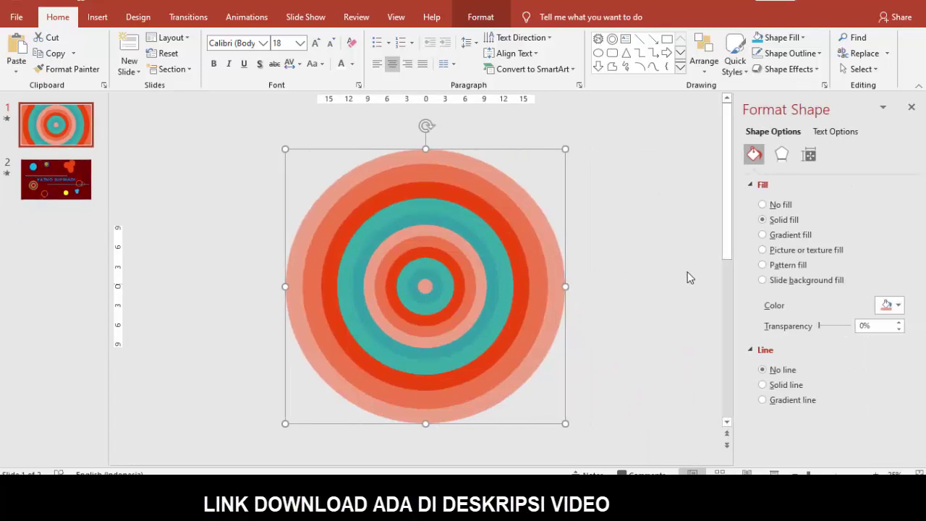
pyautogui.click(766, 349)
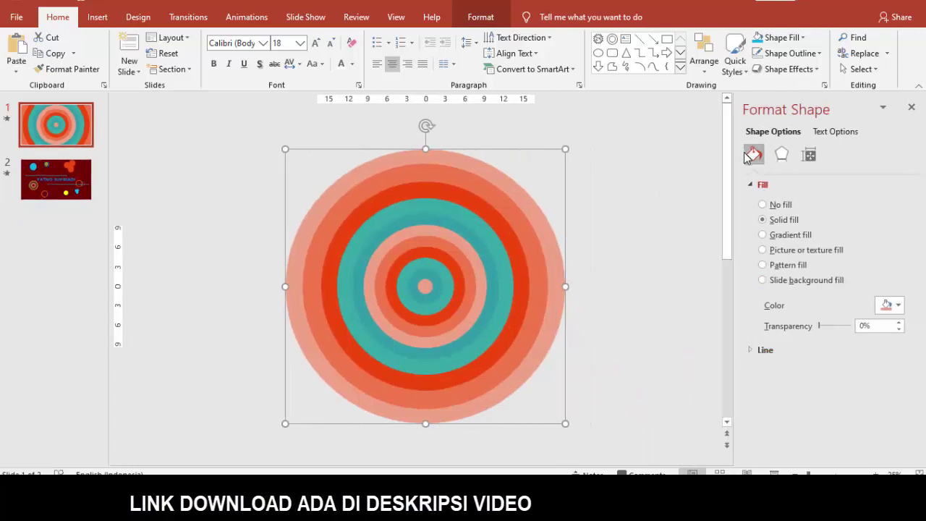
pyautogui.click(889, 305)
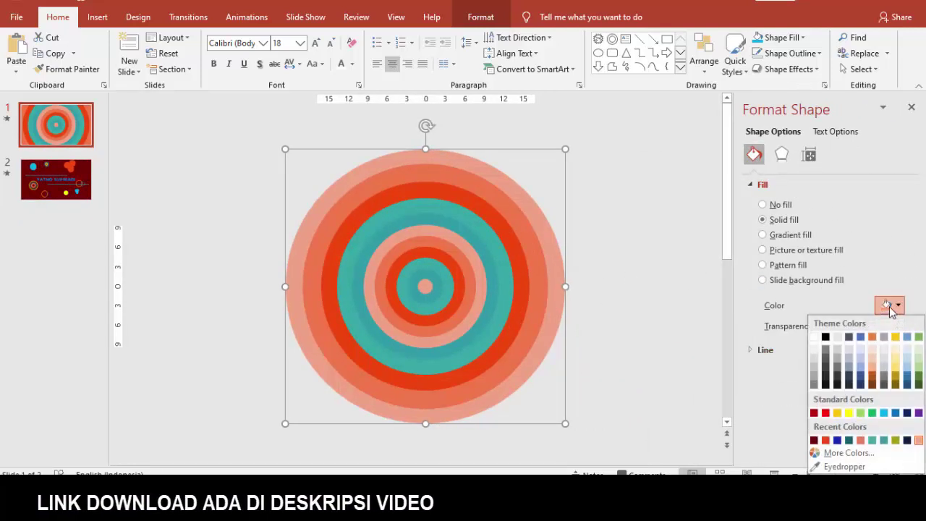
pyautogui.click(846, 453)
pyautogui.click(254, 212)
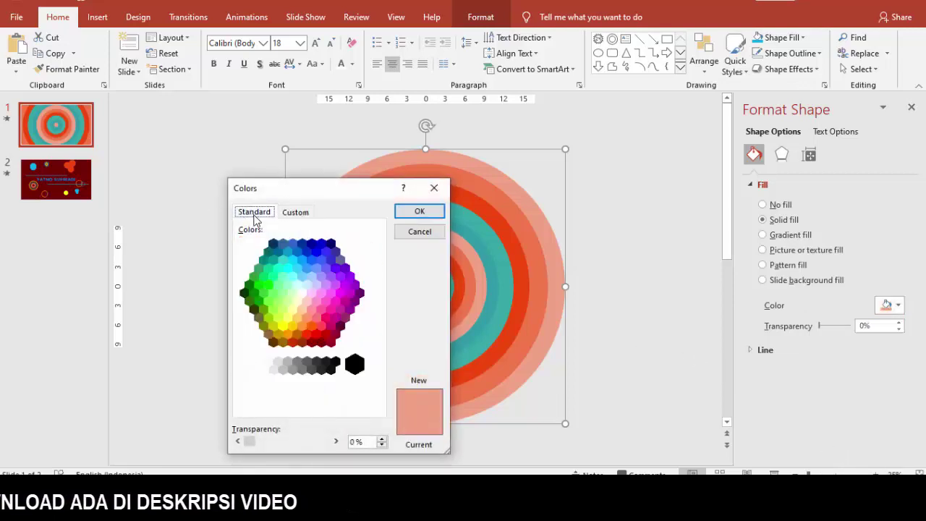
pyautogui.moveTo(332, 188)
pyautogui.mouseDown()
pyautogui.moveTo(444, 173)
pyautogui.moveTo(466, 159)
pyautogui.mouseUp()
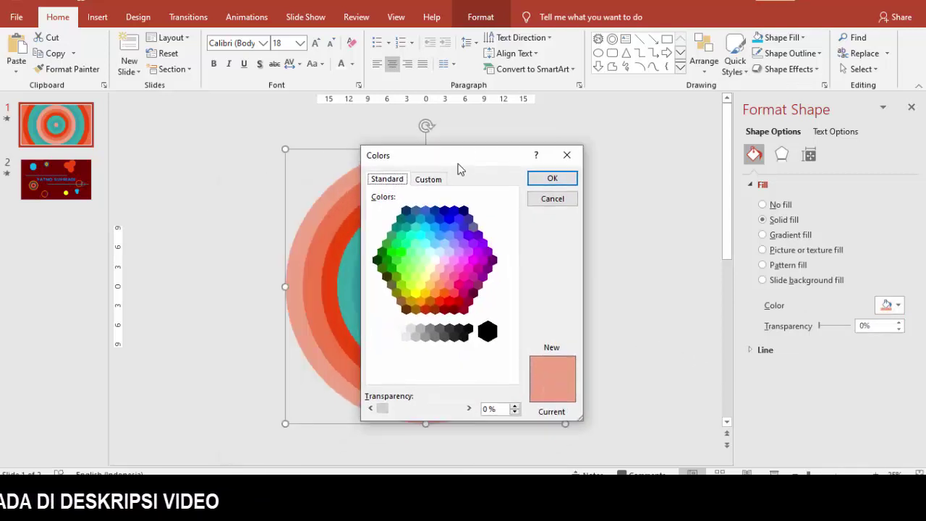
pyautogui.click(429, 178)
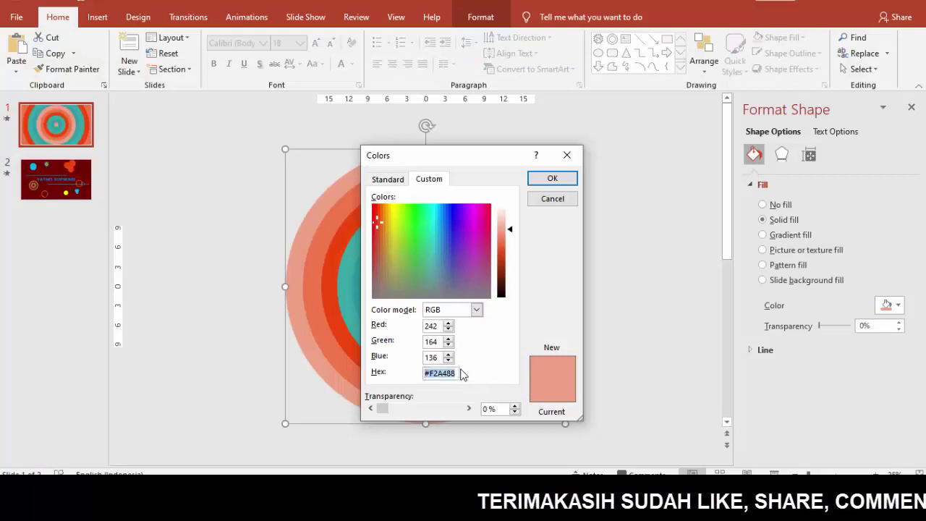
pyautogui.click(552, 179)
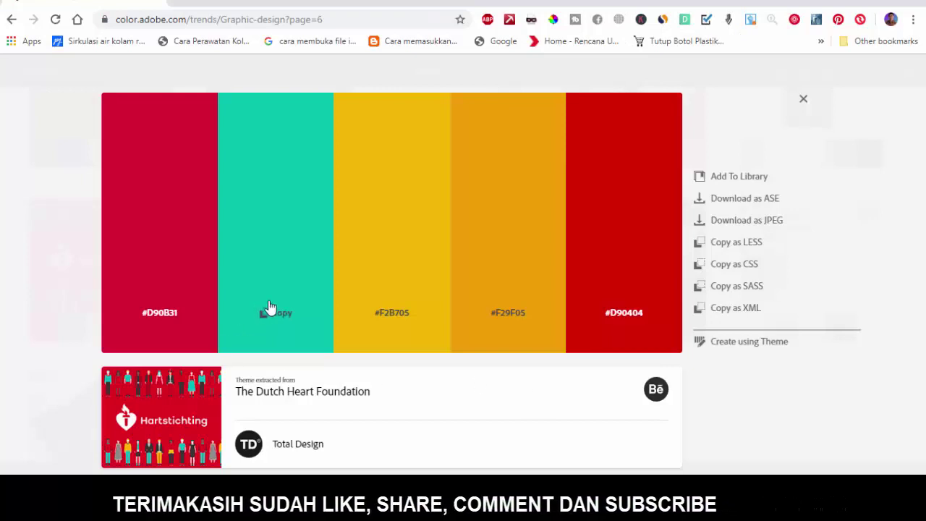
# Step: Copy teal #04BFAD from the palette and fill the second ring with it
pyautogui.click(285, 314)
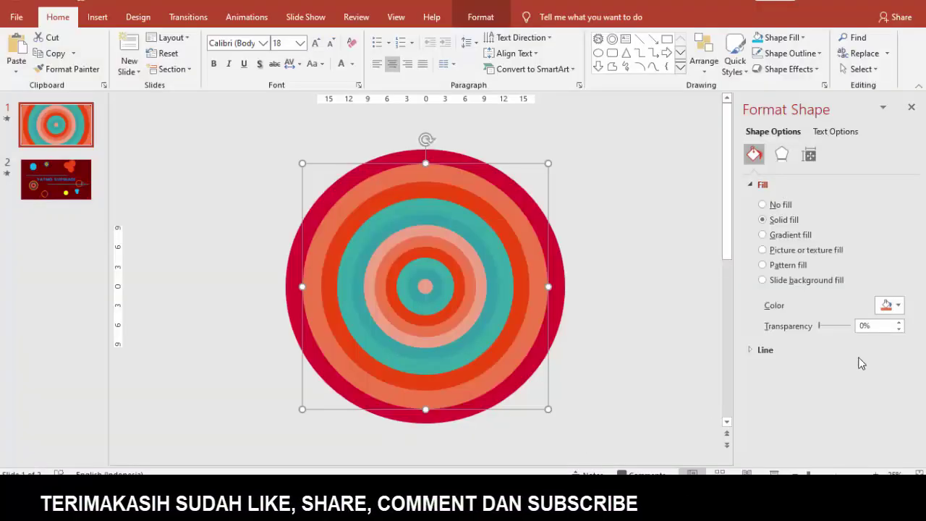
pyautogui.click(889, 307)
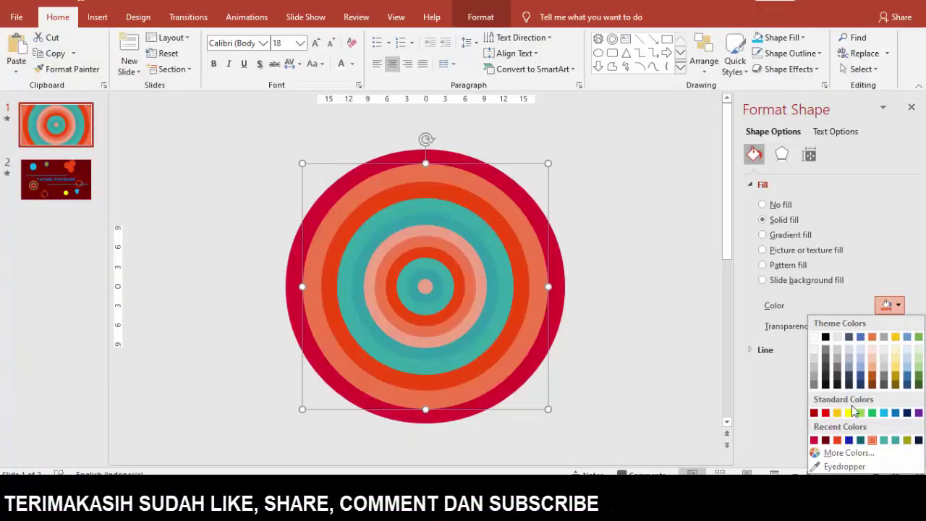
pyautogui.click(833, 451)
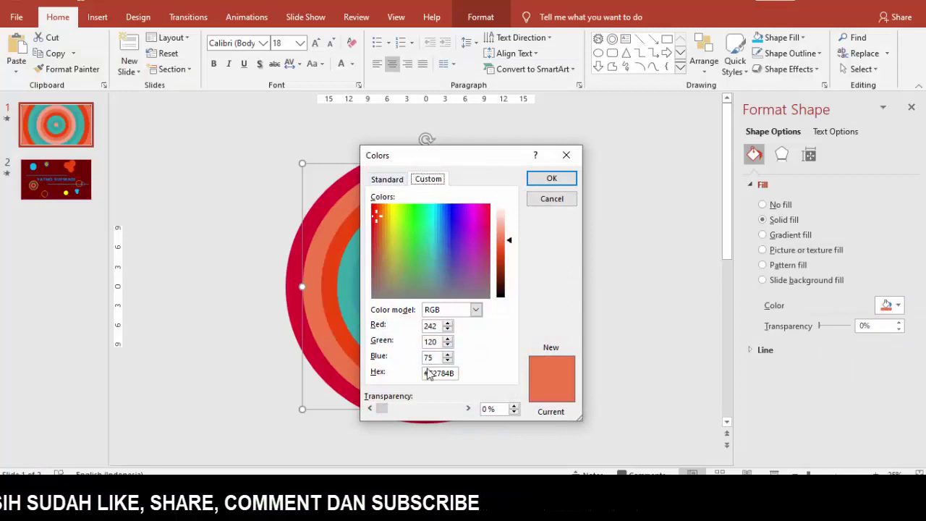
pyautogui.click(561, 179)
# Step: Copy yellow #F2B705 from Adobe Color and apply it to the next ring inward
pyautogui.hotkey('alt', 'Tab')
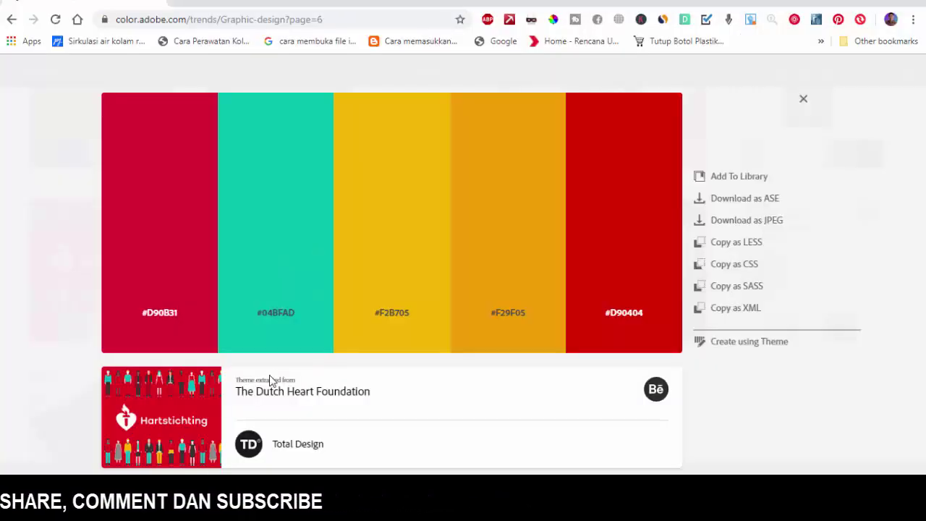
pyautogui.click(386, 318)
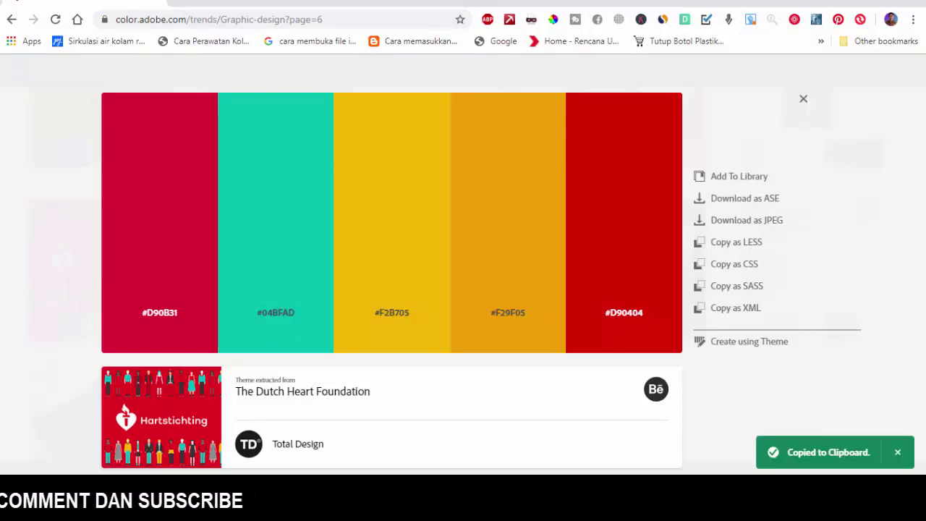
pyautogui.hotkey('alt', 'Tab')
pyautogui.click(505, 238)
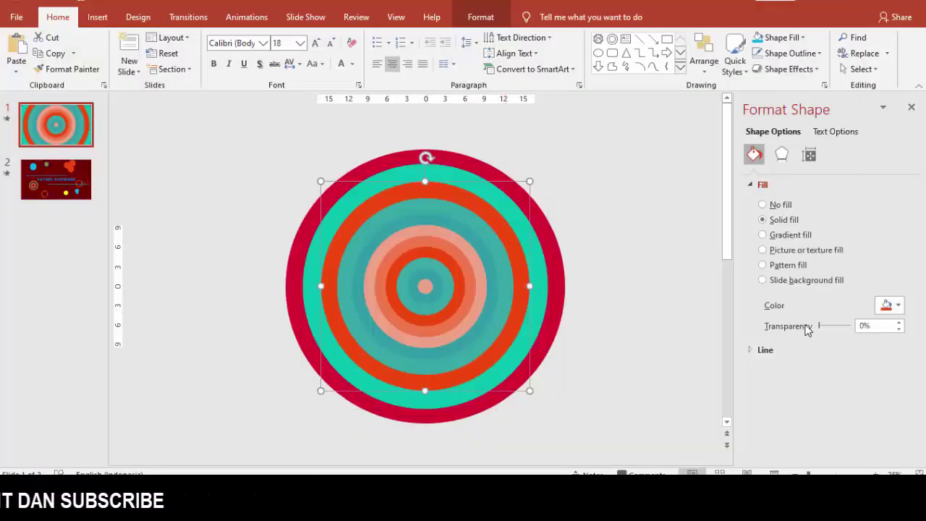
pyautogui.click(895, 308)
pyautogui.click(829, 452)
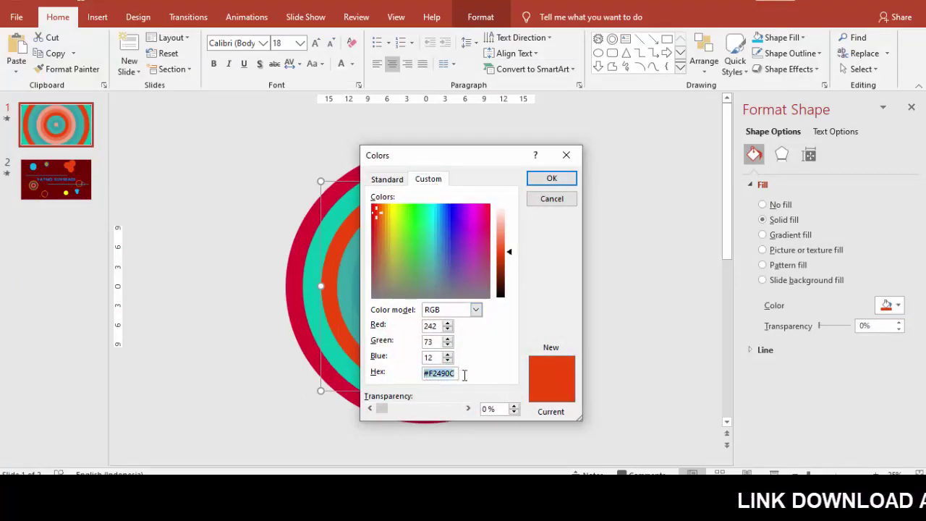
pyautogui.click(551, 178)
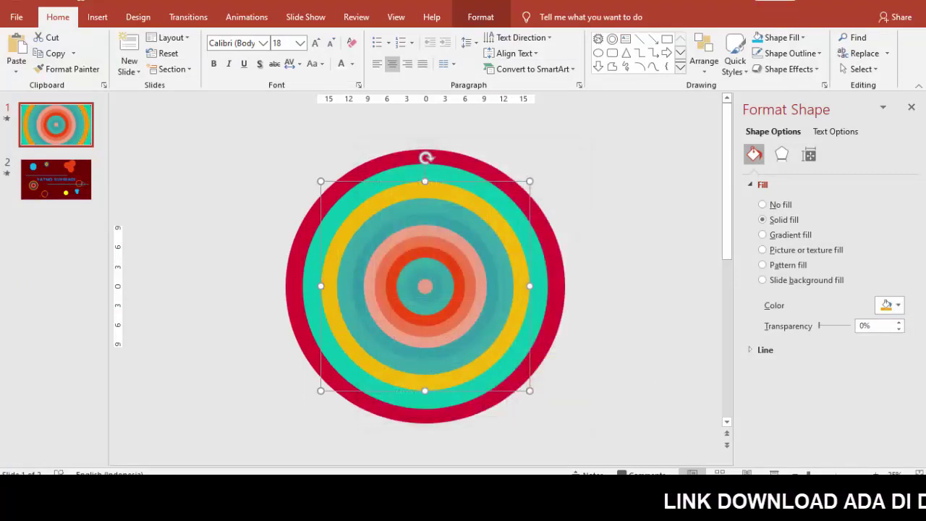
# Step: Copy orange #F29F05 from the palette and select the next smaller ring
pyautogui.hotkey('alt', 'Tab')
pyautogui.click(512, 314)
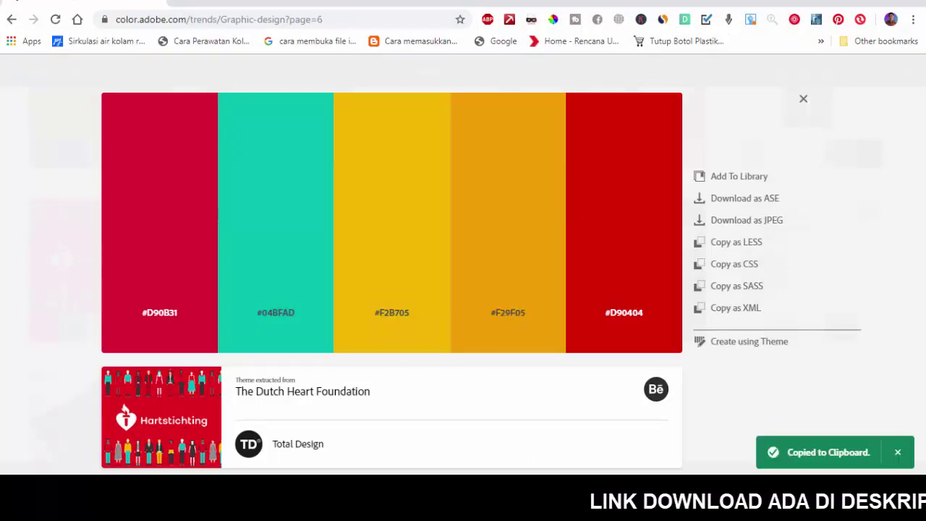
pyautogui.hotkey('alt', 'Tab')
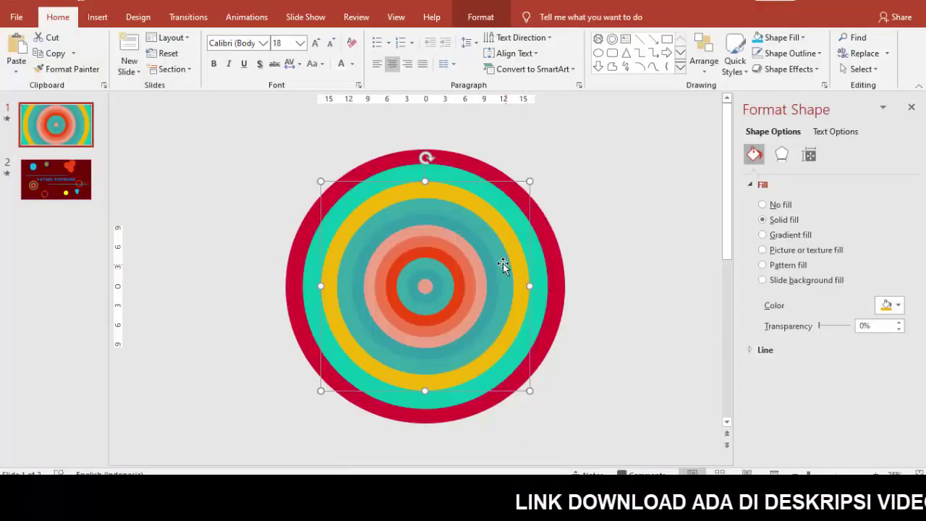
pyautogui.click(503, 264)
# Step: Fill the selected inner ring with orange #F29F05 by pasting the hex code
pyautogui.click(884, 305)
pyautogui.click(839, 456)
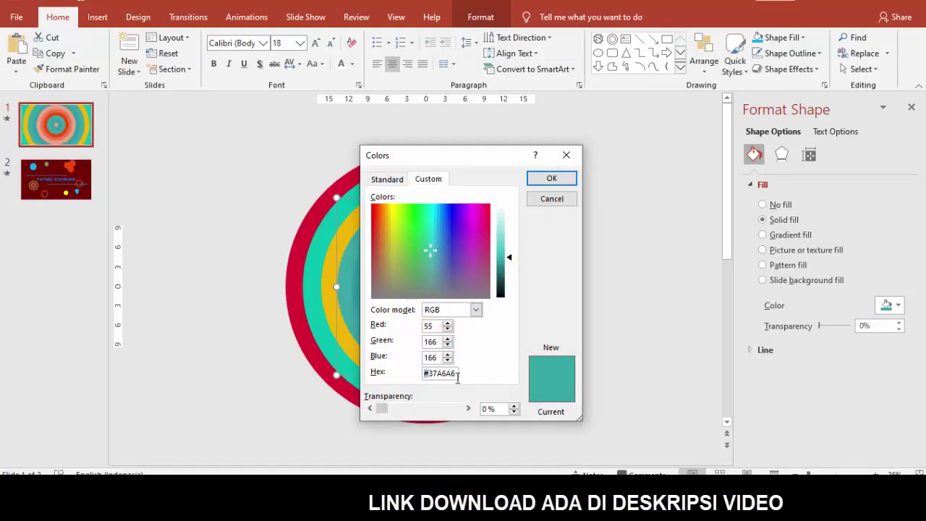
pyautogui.moveTo(424, 373); pyautogui.dragTo(468, 376)
pyautogui.hotkey('ctrl', 'v')
pyautogui.click(552, 179)
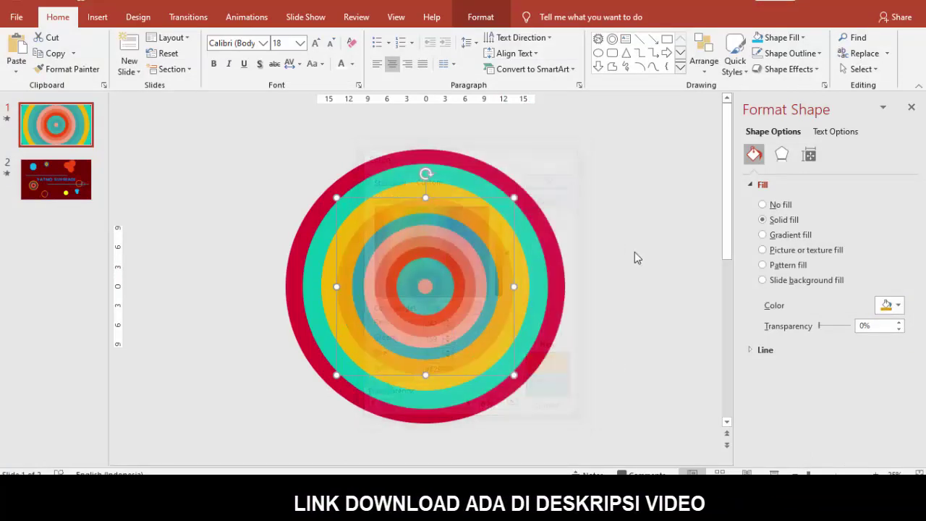
# Step: Copy red #D90404 from Adobe Color and fill the next smaller teal ring with it
pyautogui.hotkey('alt', 'Tab')
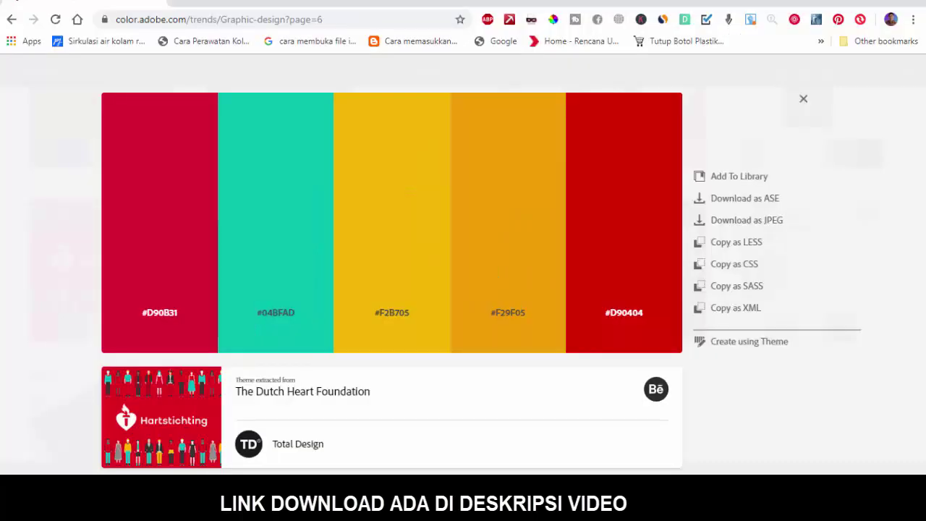
pyautogui.click(624, 317)
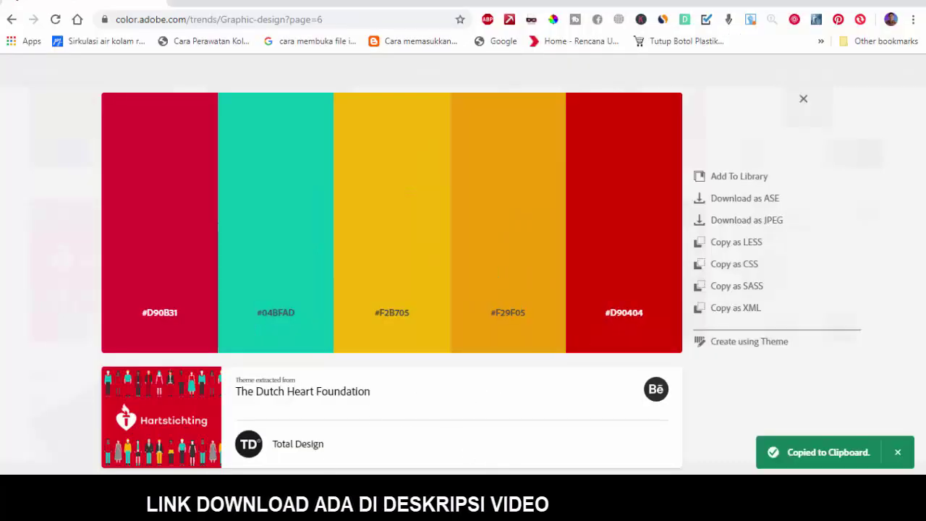
pyautogui.hotkey('alt', 'Tab')
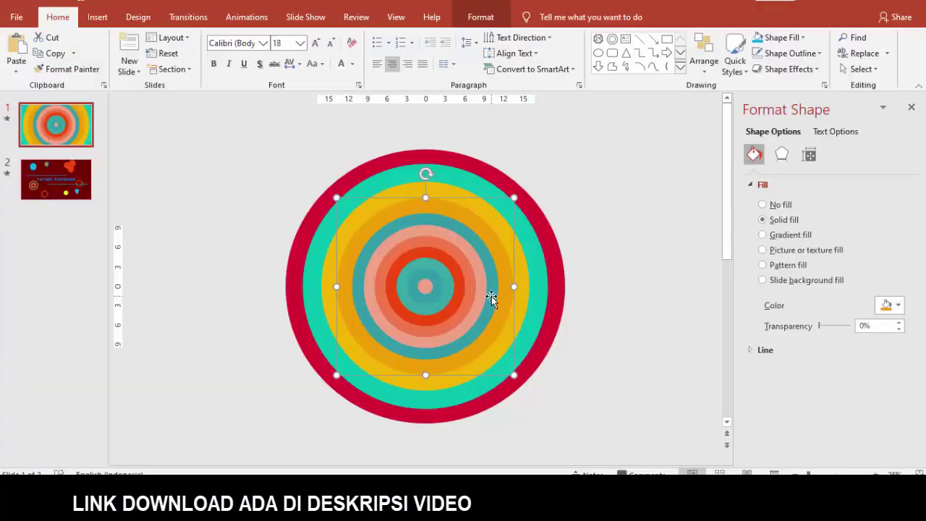
pyautogui.click(492, 303)
pyautogui.click(902, 310)
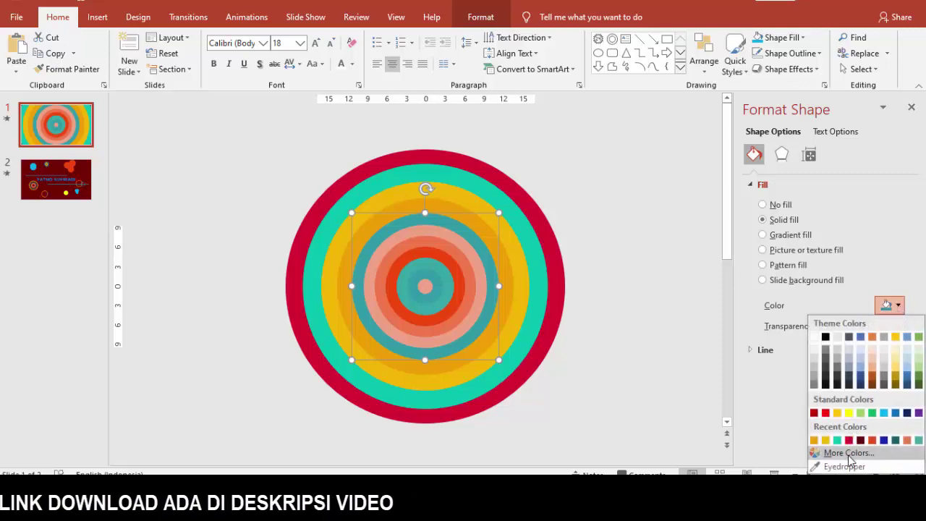
pyautogui.click(836, 453)
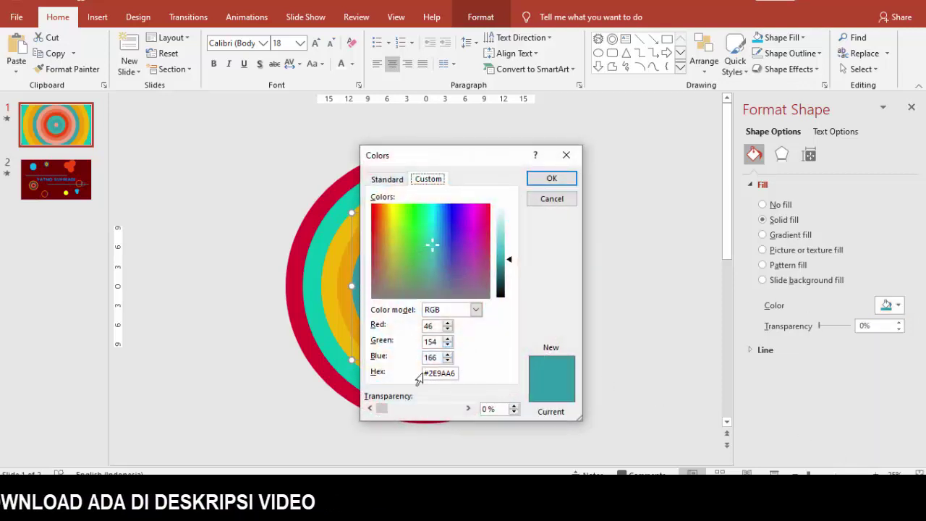
pyautogui.moveTo(425, 379); pyautogui.dragTo(469, 375)
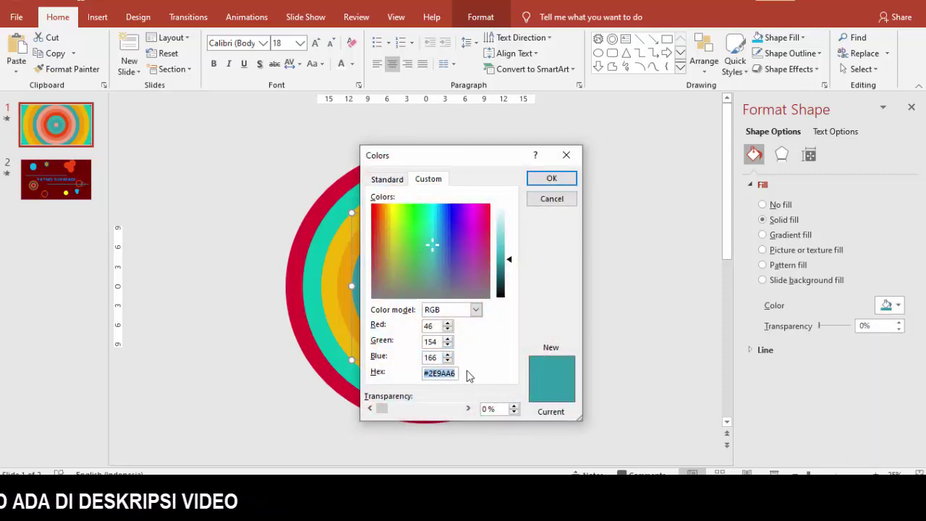
pyautogui.write('#D90404')
pyautogui.click(551, 178)
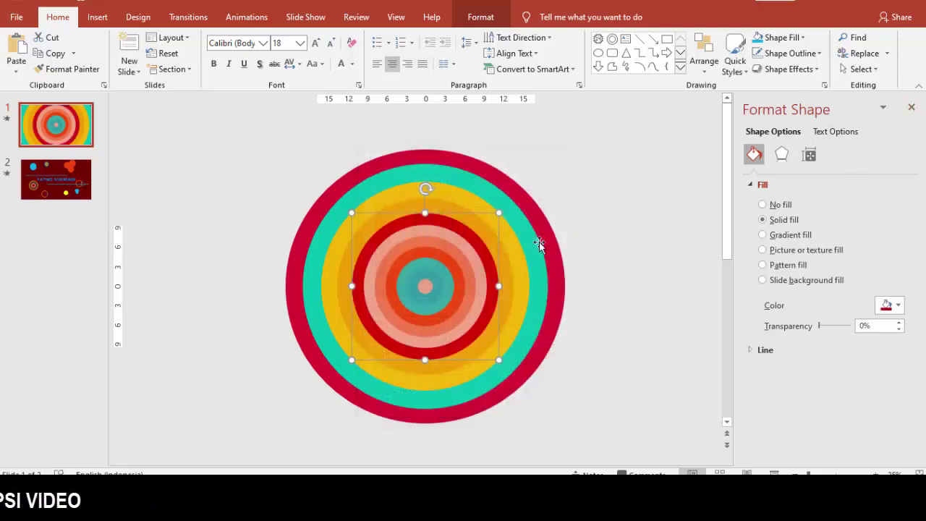
# Step: Show the Animation Pane and select the outer ring's Oval 13 Wheel entrance (With Previous, 0.40 s)
pyautogui.click(501, 239)
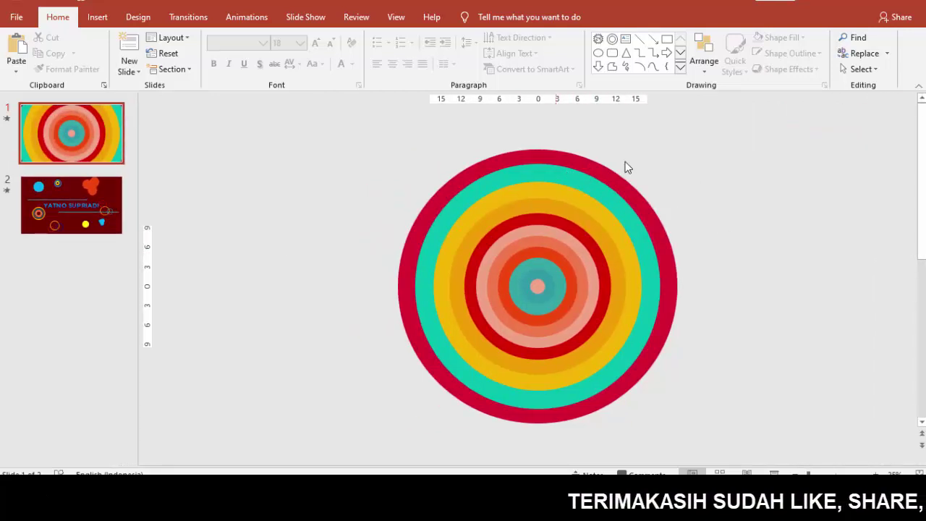
pyautogui.click(239, 18)
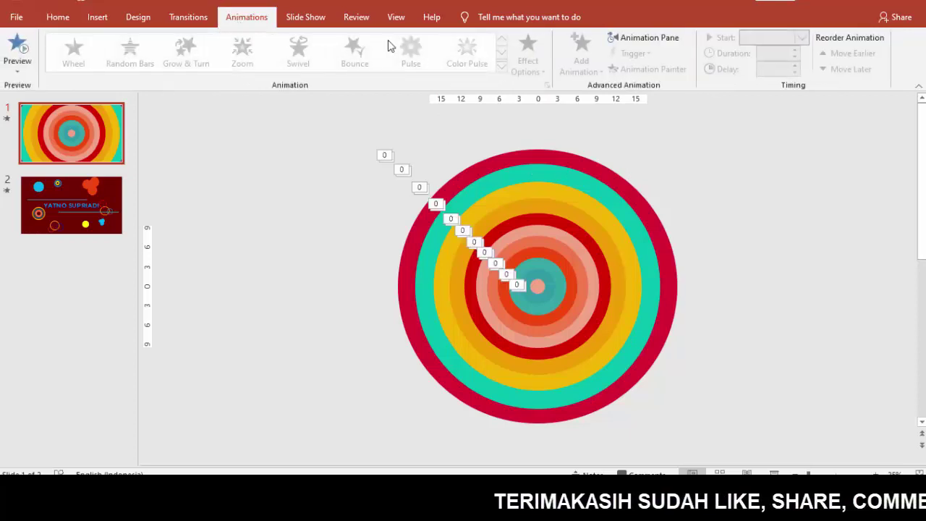
pyautogui.click(646, 37)
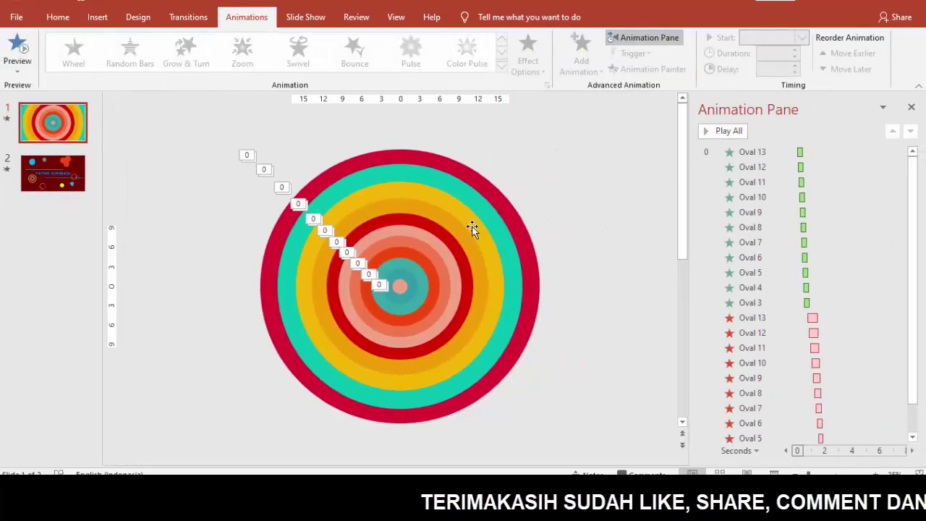
pyautogui.click(486, 189)
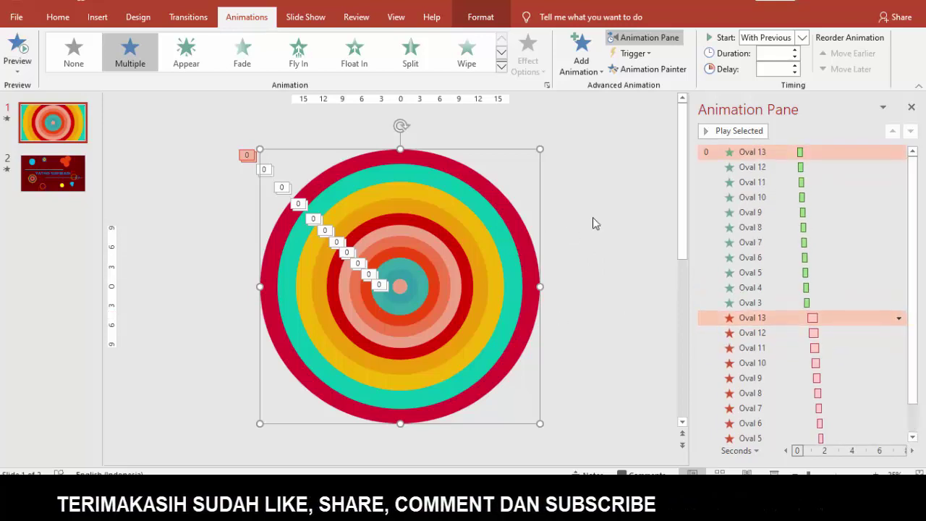
pyautogui.click(816, 152)
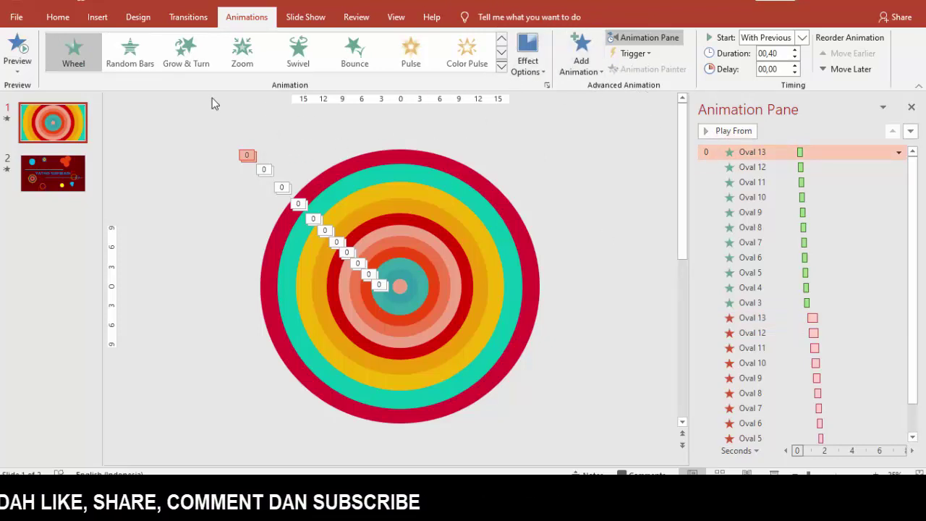
# Step: Draw a 13.49 cm blue oval circle and move it onto the centre of the rings
pyautogui.click(97, 17)
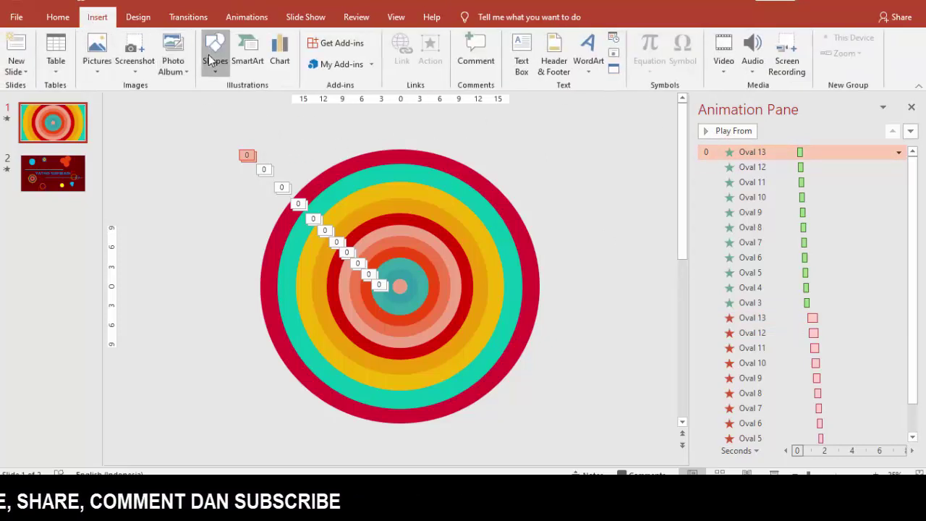
pyautogui.click(215, 52)
pyautogui.click(290, 102)
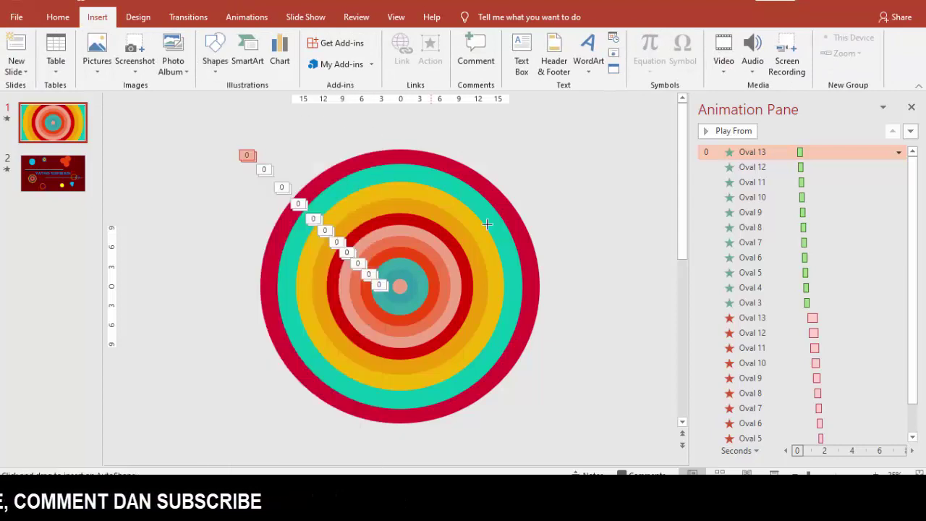
pyautogui.moveTo(503, 235); pyautogui.dragTo(592, 324)
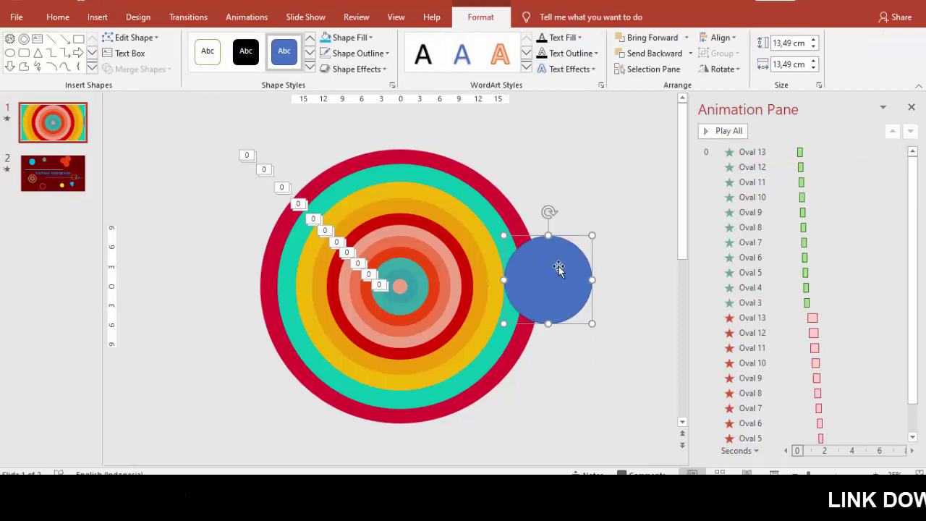
pyautogui.moveTo(558, 268)
pyautogui.mouseDown()
pyautogui.moveTo(455, 265)
pyautogui.moveTo(446, 276)
pyautogui.mouseUp()
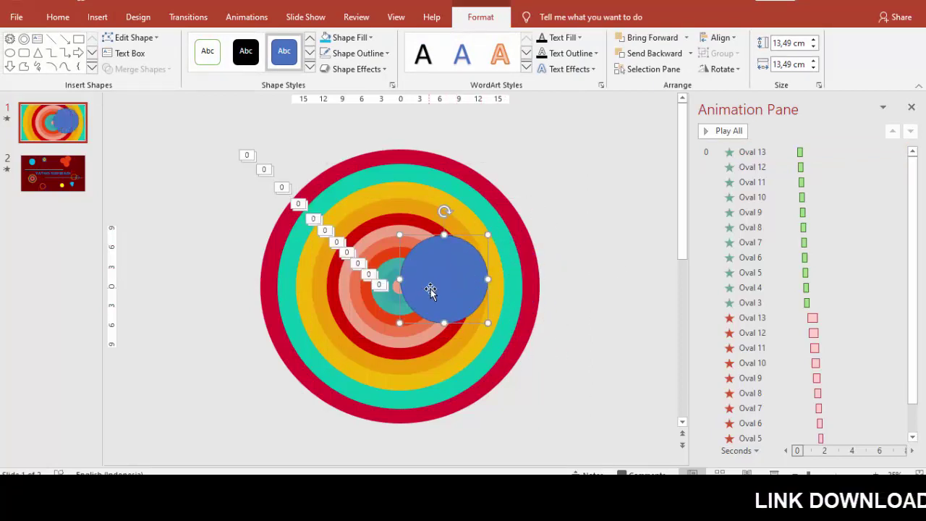
# Step: Give the blue circle a Wheel entrance animation
pyautogui.click(246, 17)
pyautogui.click(582, 52)
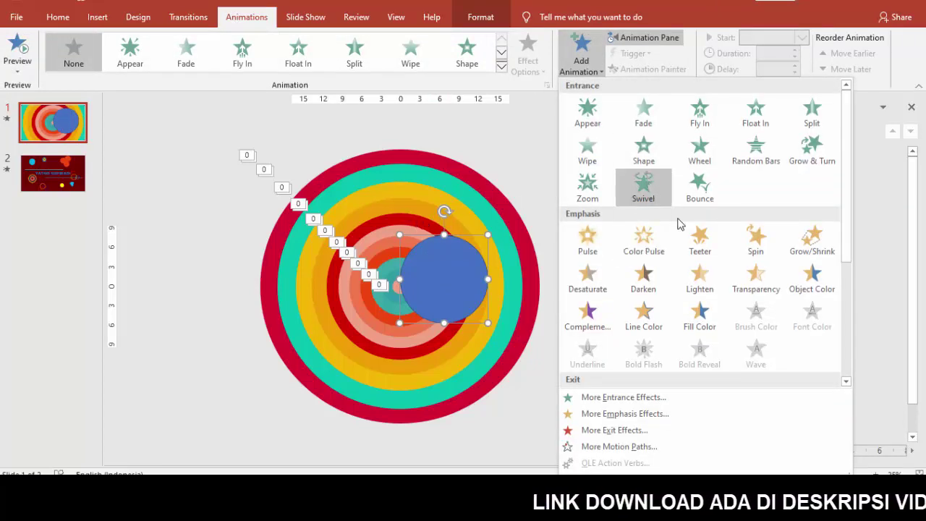
pyautogui.click(701, 152)
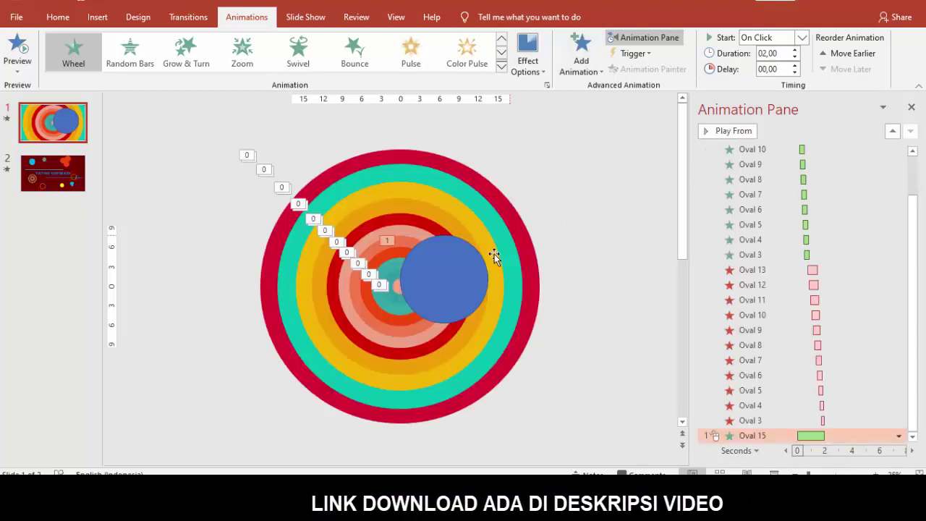
pyautogui.click(466, 261)
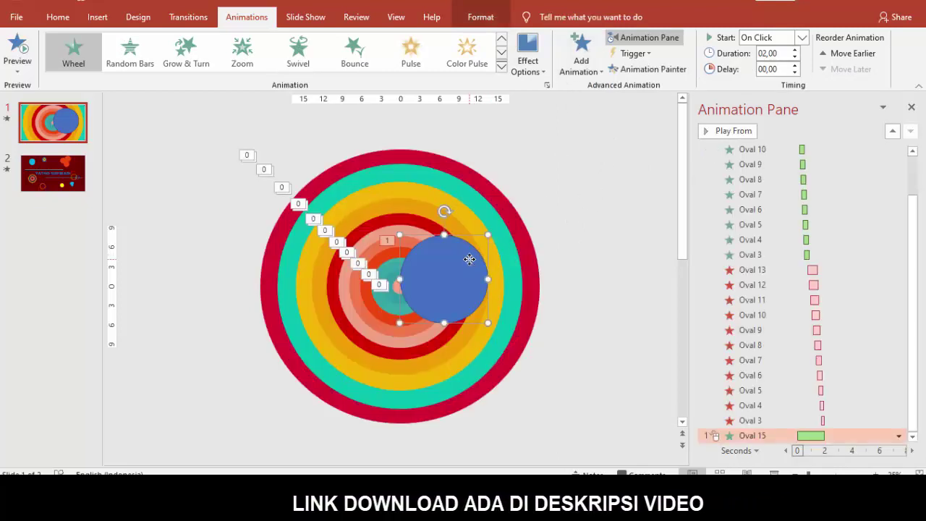
# Step: Add a Basic Zoom exit from More Exit Effects to the blue circle and select both its animations
pyautogui.click(587, 68)
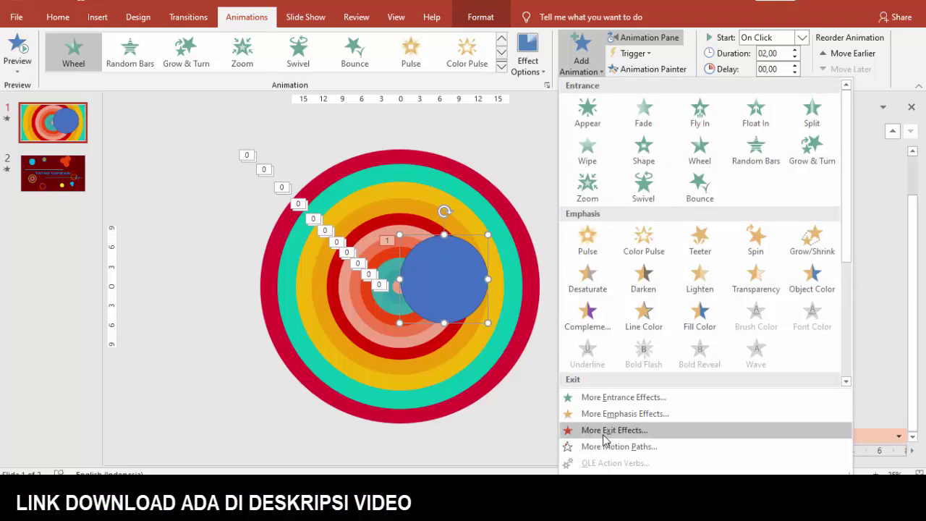
pyautogui.scroll(-3, 639, 371)
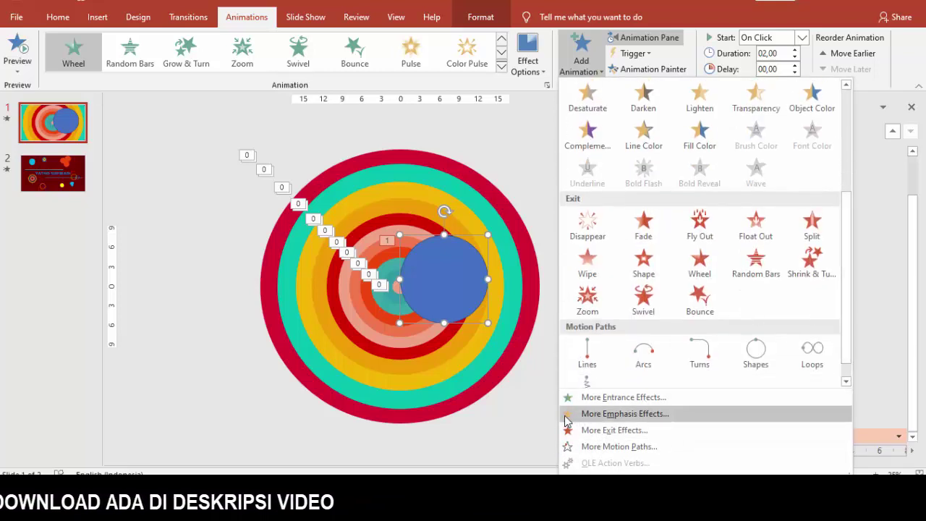
pyautogui.click(611, 341)
pyautogui.click(838, 269)
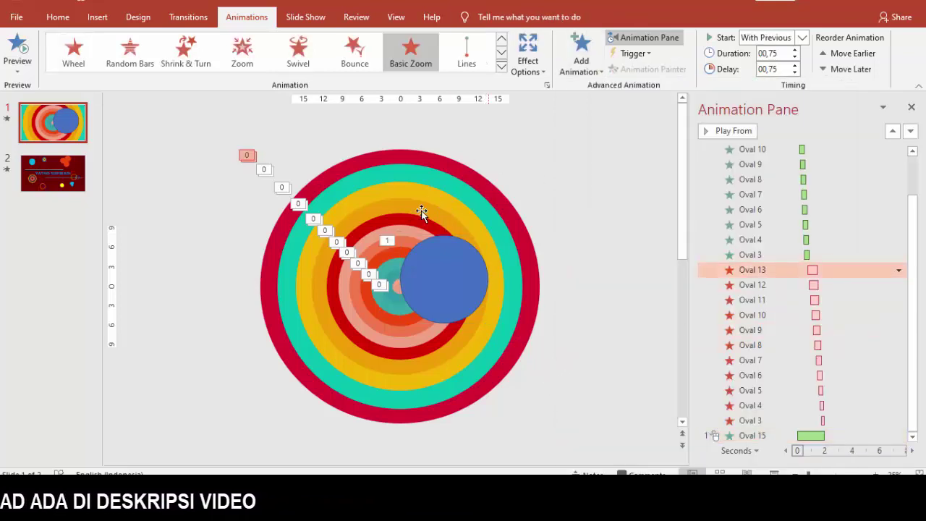
pyautogui.click(428, 279)
pyautogui.click(583, 72)
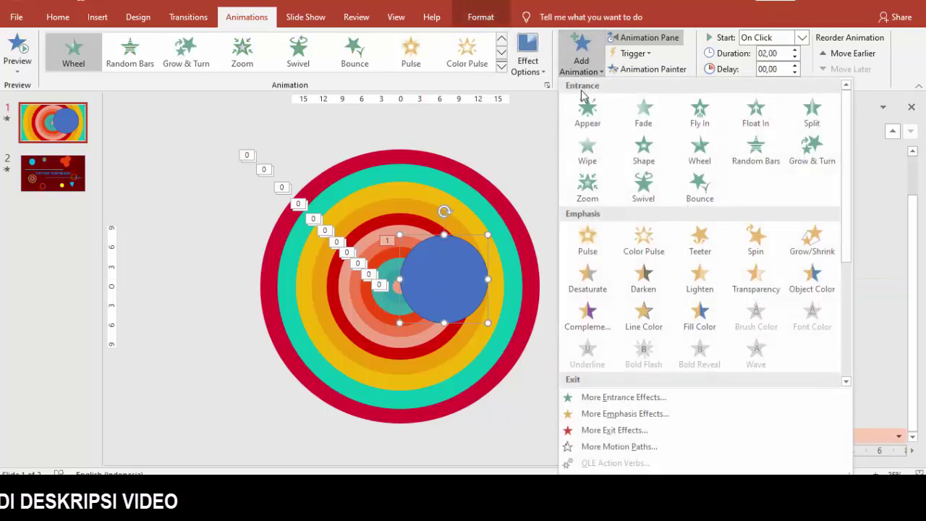
pyautogui.click(647, 431)
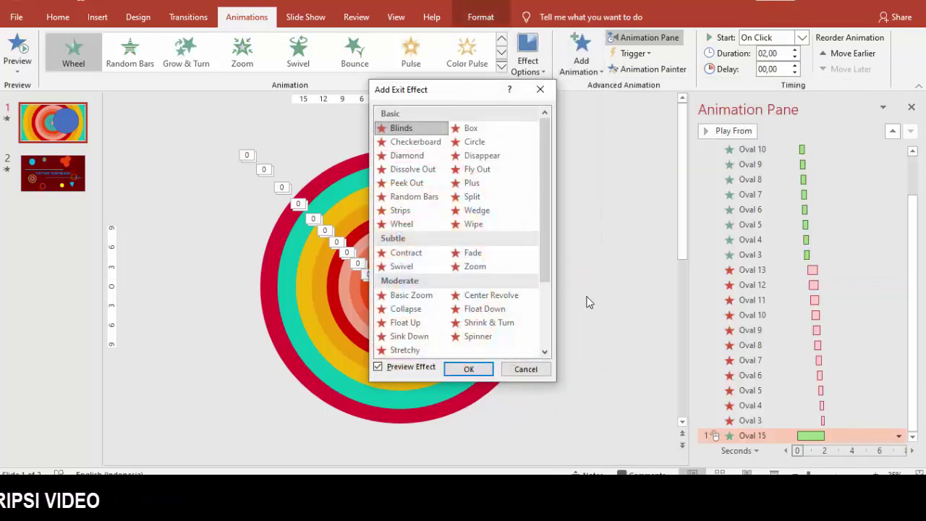
pyautogui.click(440, 297)
pyautogui.click(469, 368)
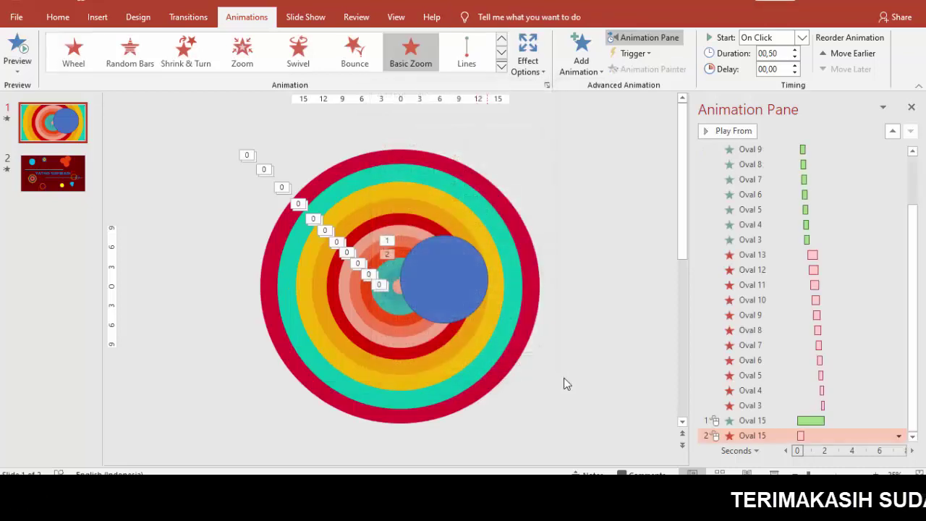
pyautogui.click(451, 280)
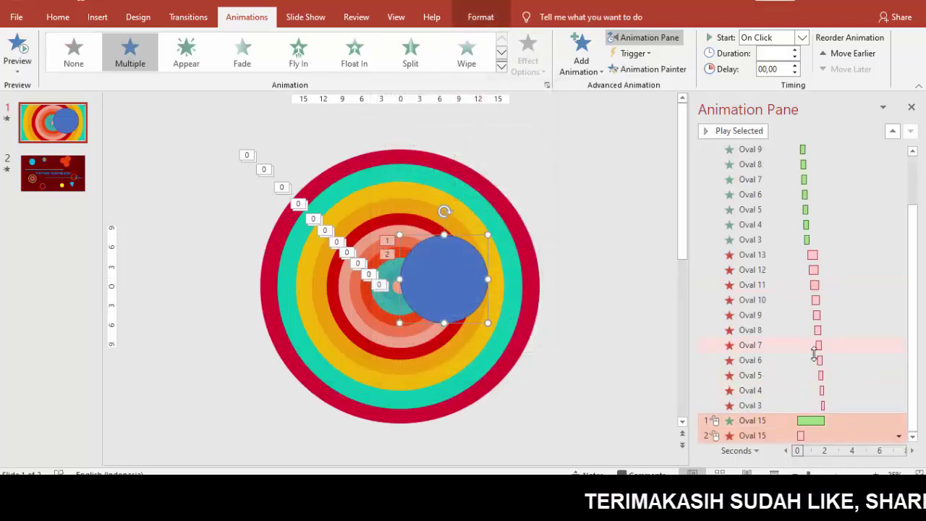
# Step: Set both Oval 15 animations to start With Previous with a 1.75 s delay, then preview them
pyautogui.click(802, 37)
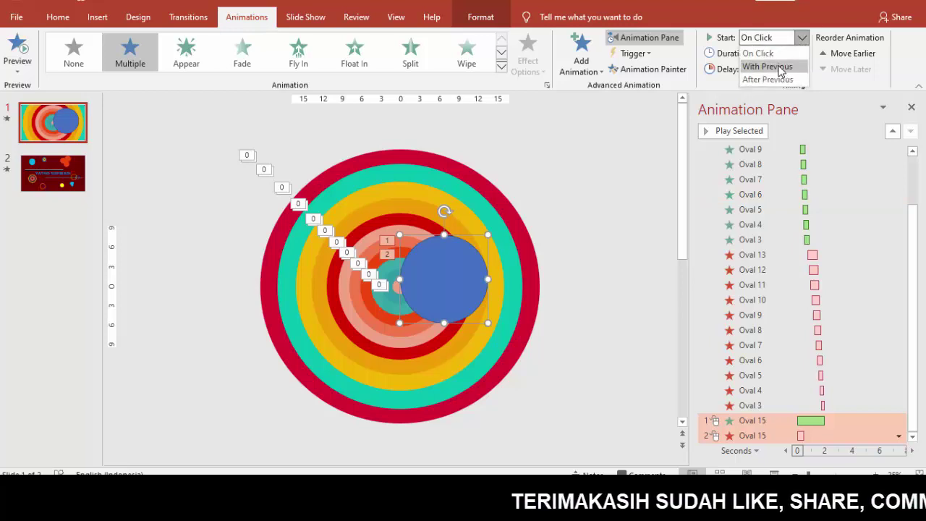
pyautogui.click(771, 65)
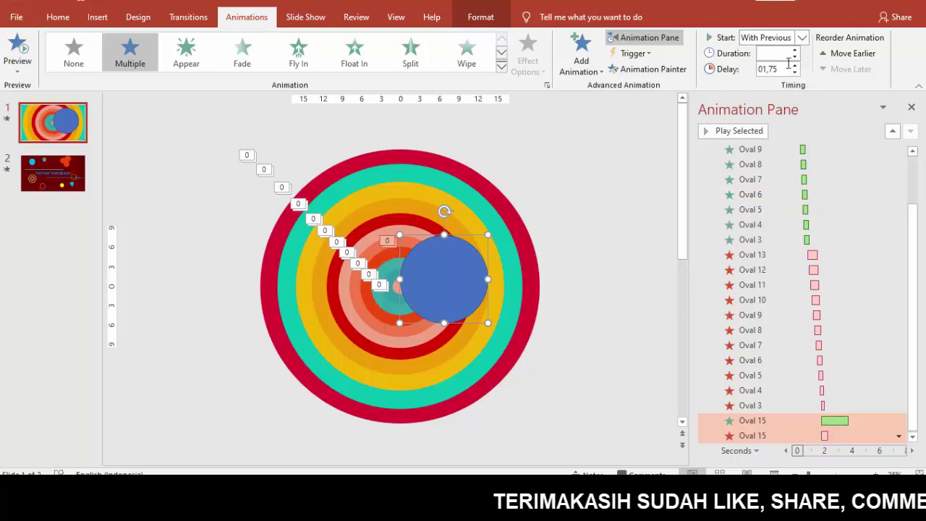
pyautogui.click(877, 420)
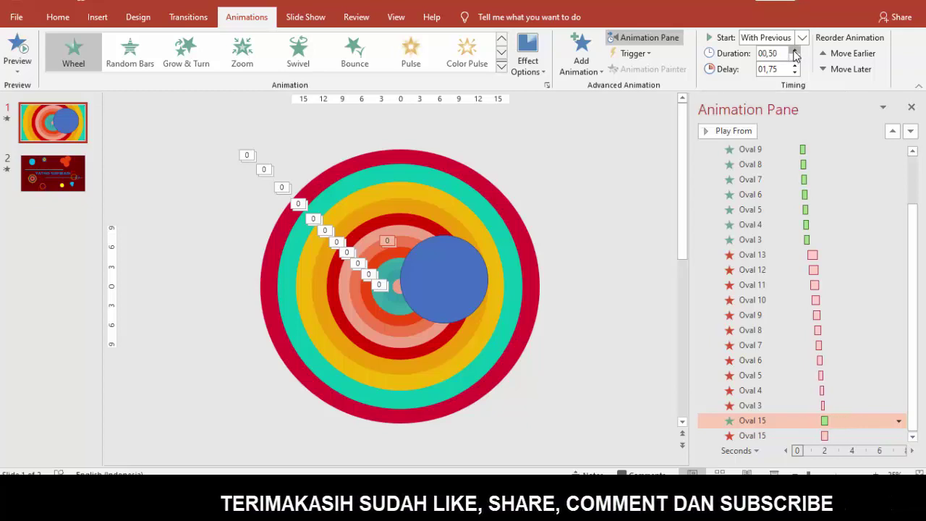
pyautogui.click(836, 434)
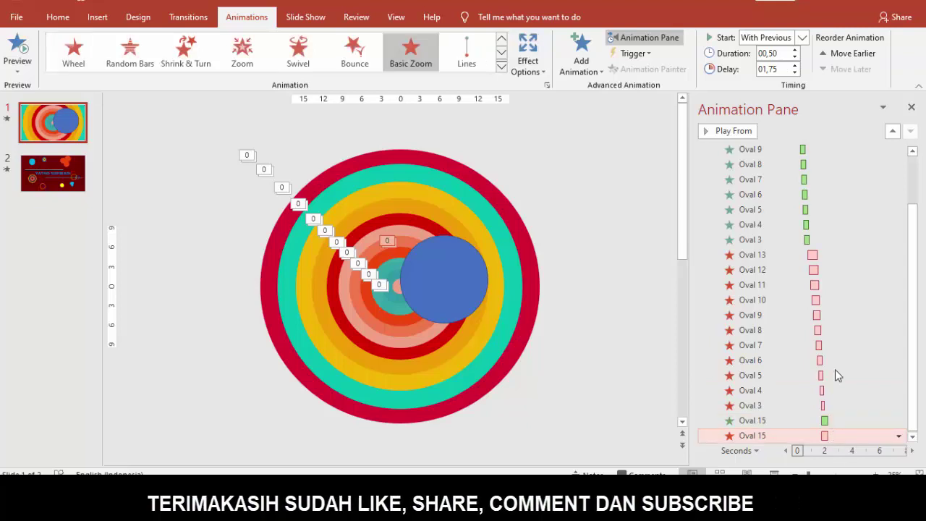
pyautogui.click(471, 280)
pyautogui.click(730, 131)
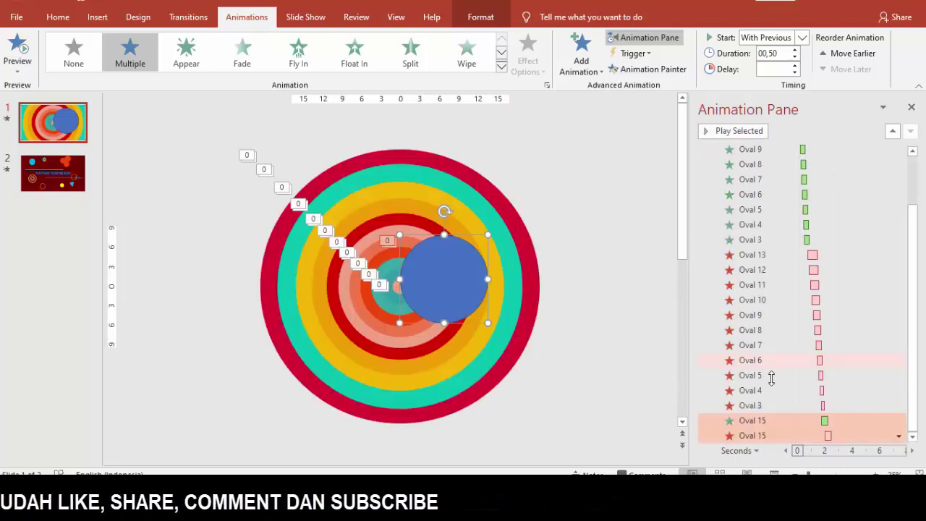
# Step: Delete the blue circle from slide 1
pyautogui.click(553, 271)
pyautogui.click(478, 265)
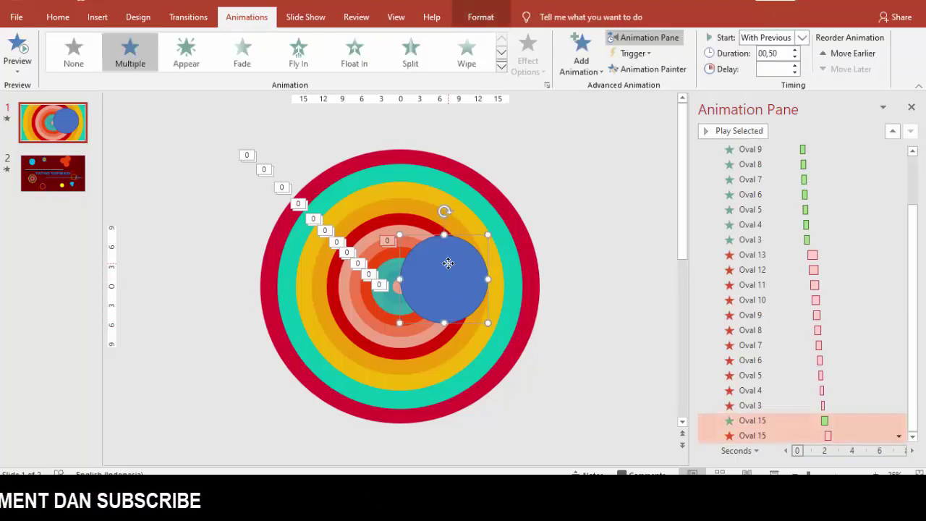
pyautogui.press('Delete')
# Step: Preview the ring animations with Play From starting at Oval 13, then close the Animation Pane
pyautogui.click(493, 210)
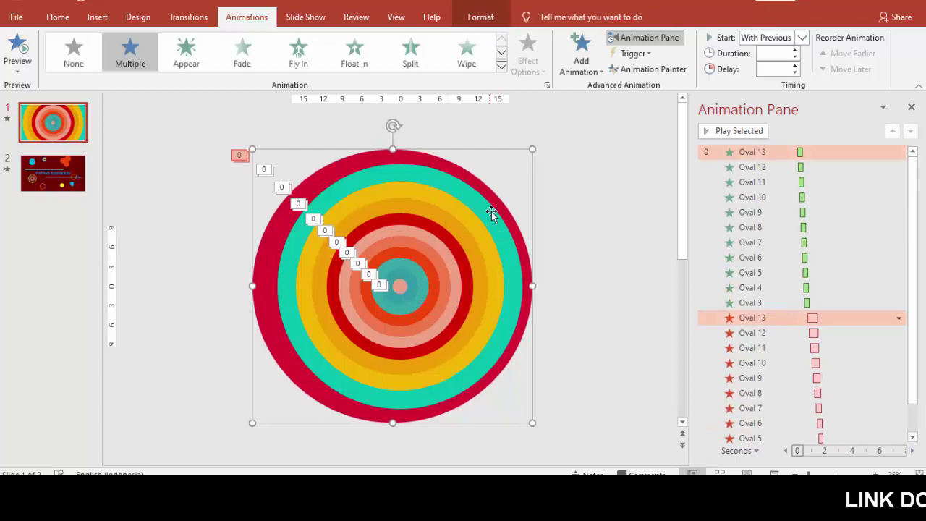
pyautogui.click(486, 216)
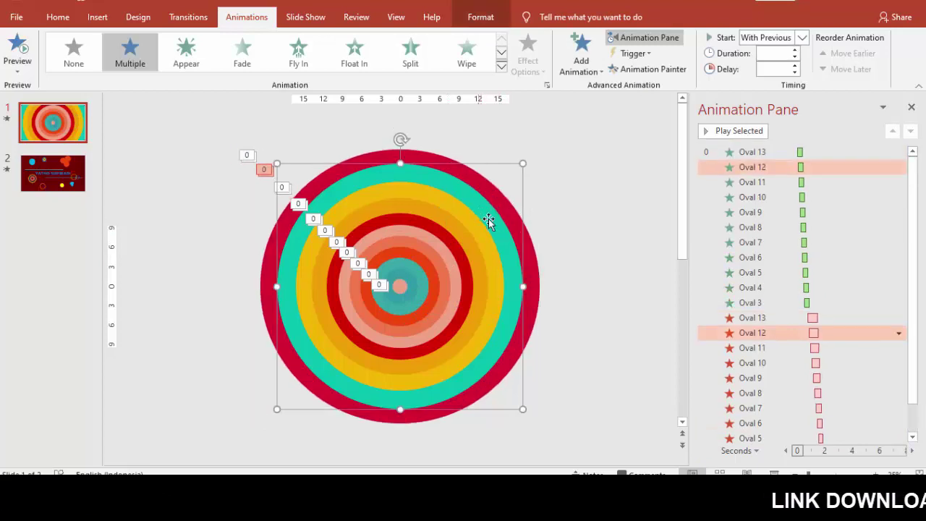
pyautogui.click(760, 155)
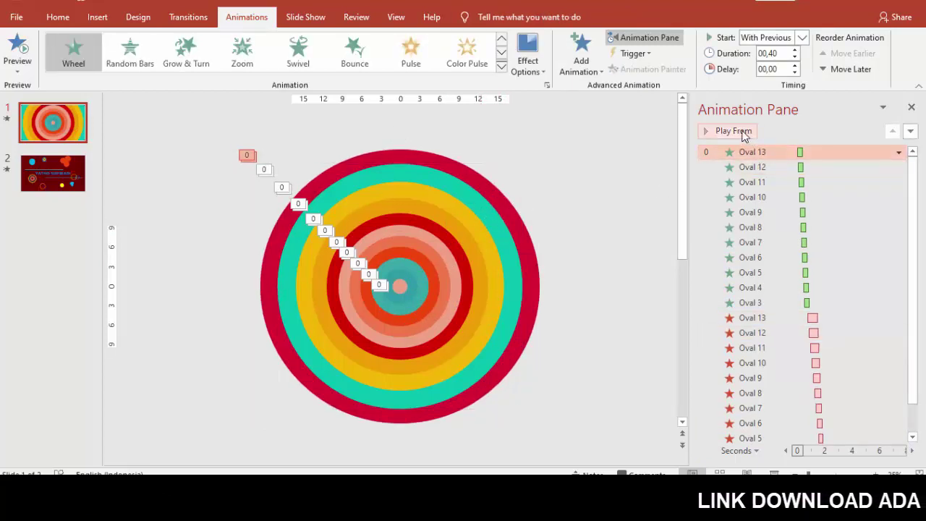
pyautogui.click(741, 133)
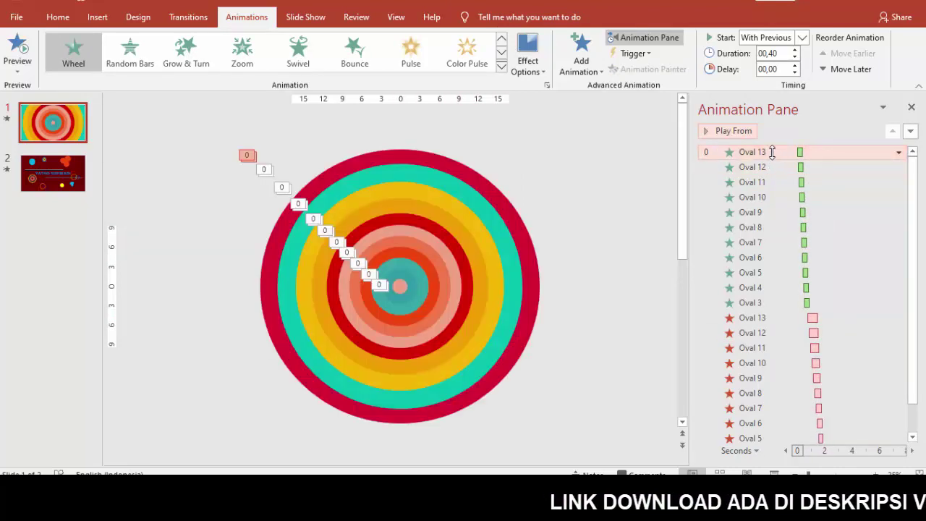
pyautogui.click(733, 130)
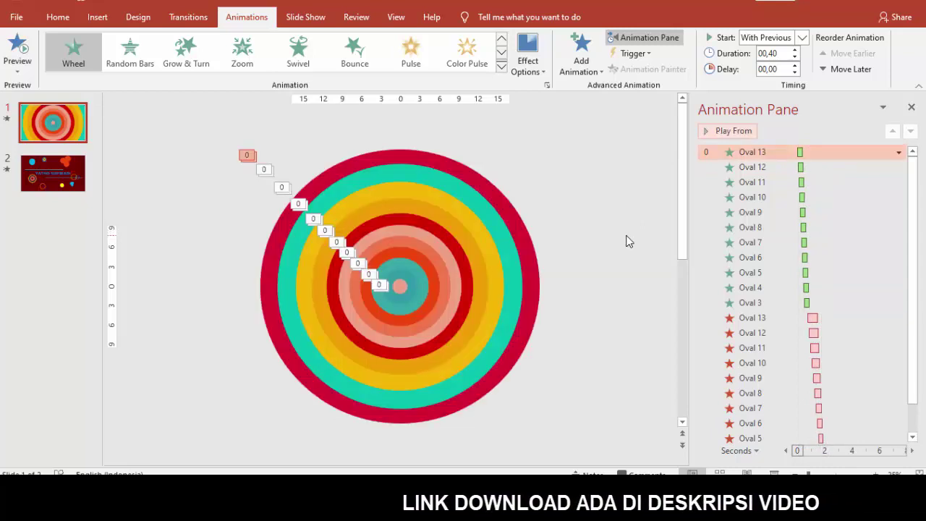
pyautogui.click(629, 241)
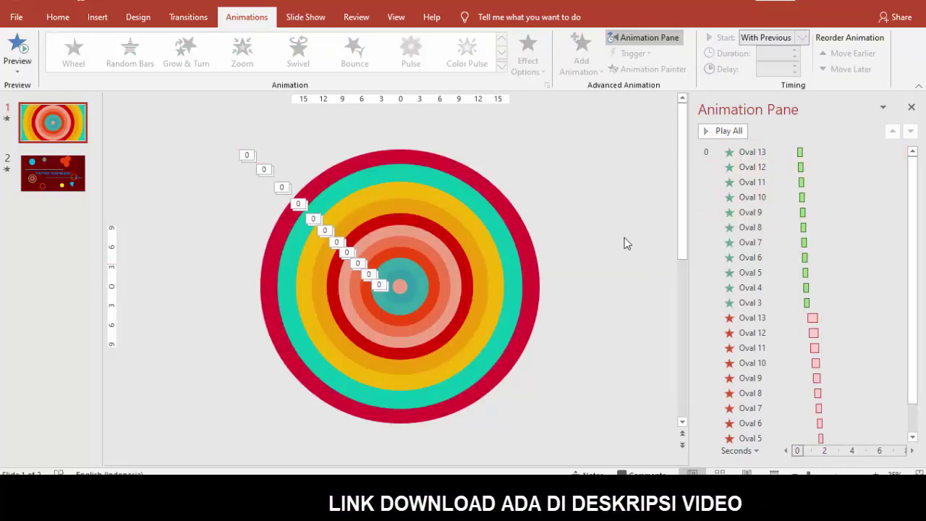
pyautogui.click(782, 151)
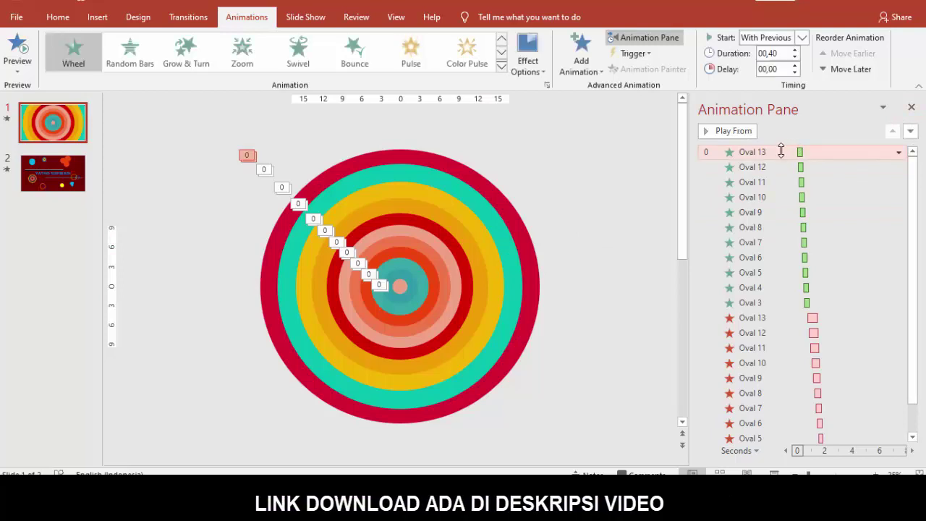
pyautogui.click(734, 130)
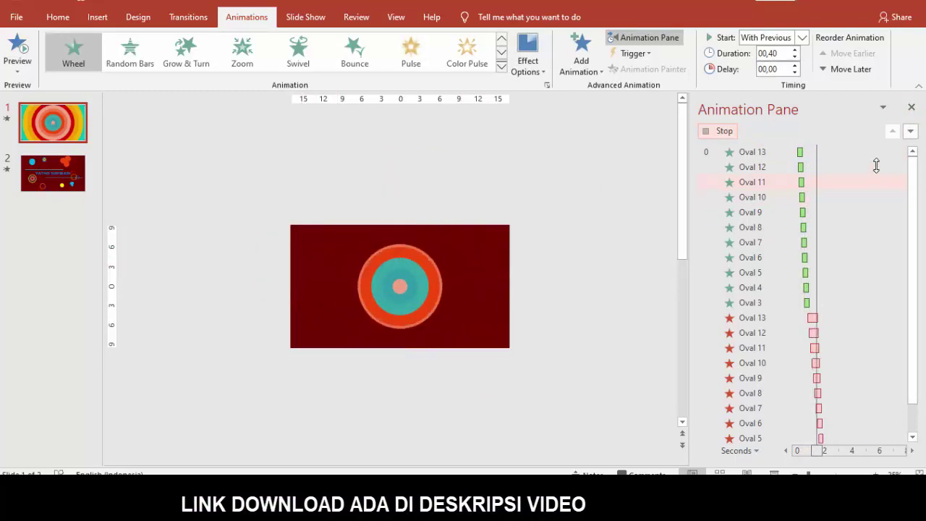
pyautogui.click(910, 107)
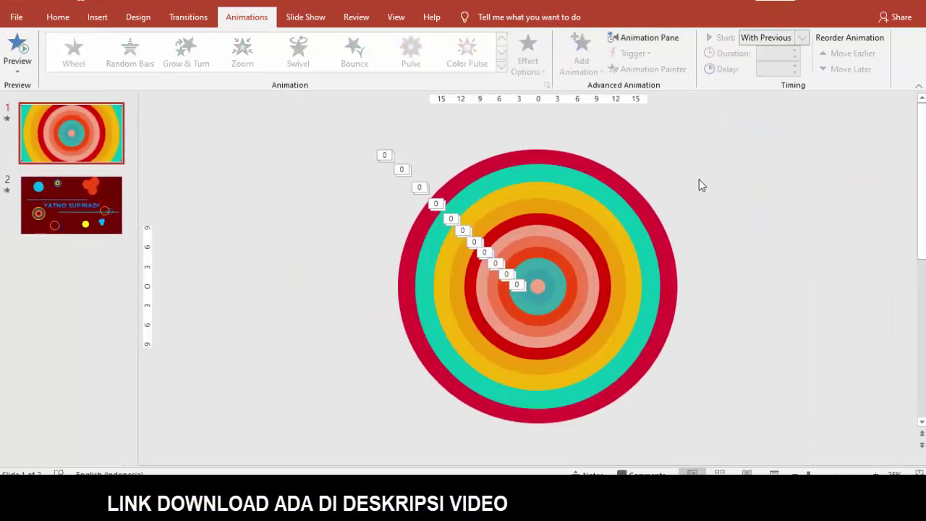
# Step: Set slide 1's background to a solid dark charcoal fill via Format Background
pyautogui.rightClick(701, 185)
pyautogui.click(670, 185)
pyautogui.rightClick(666, 178)
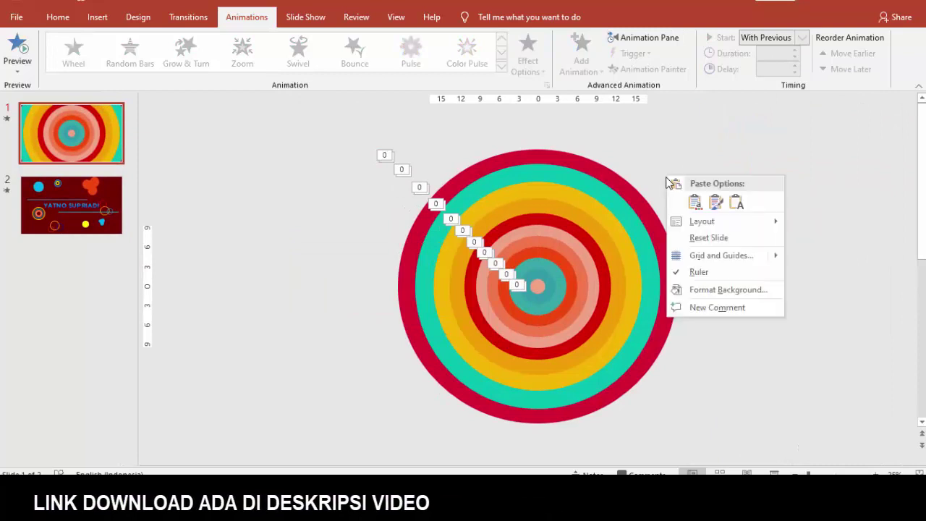
pyautogui.click(712, 289)
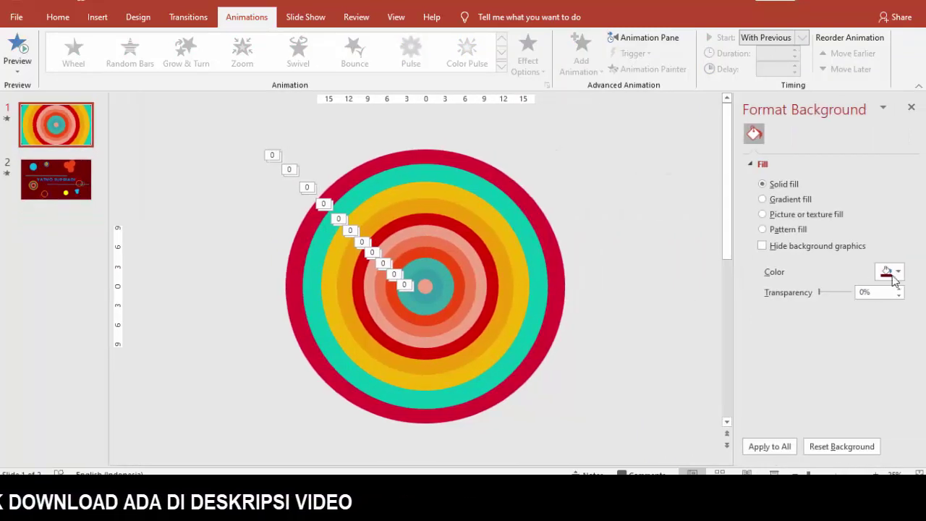
pyautogui.click(895, 273)
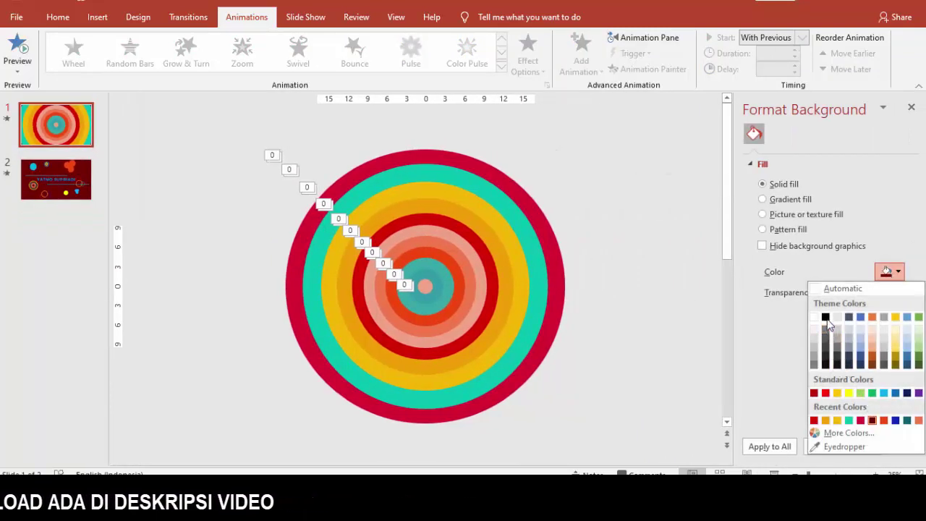
pyautogui.click(825, 359)
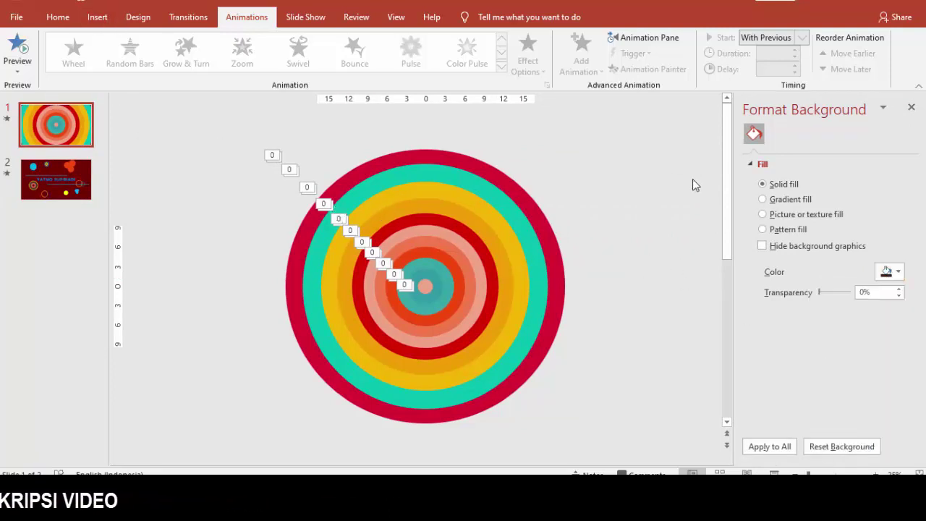
pyautogui.click(55, 17)
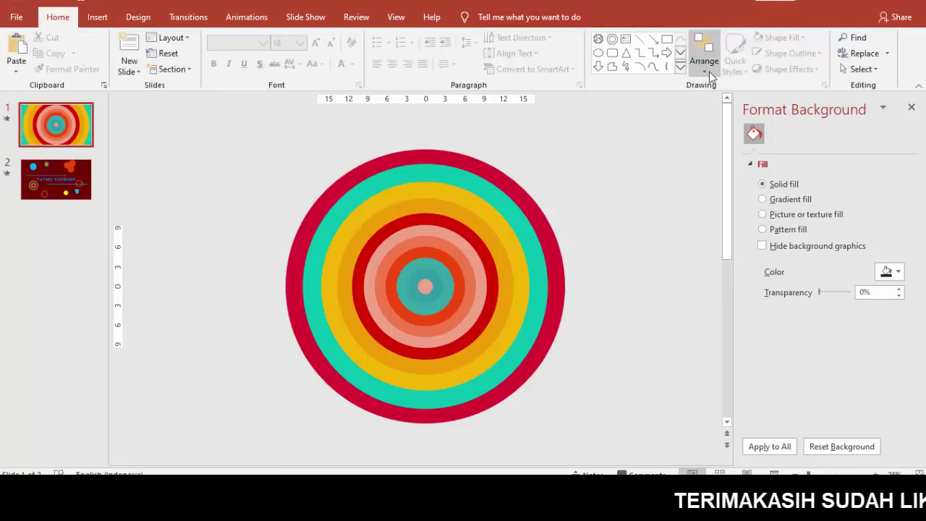
pyautogui.click(709, 71)
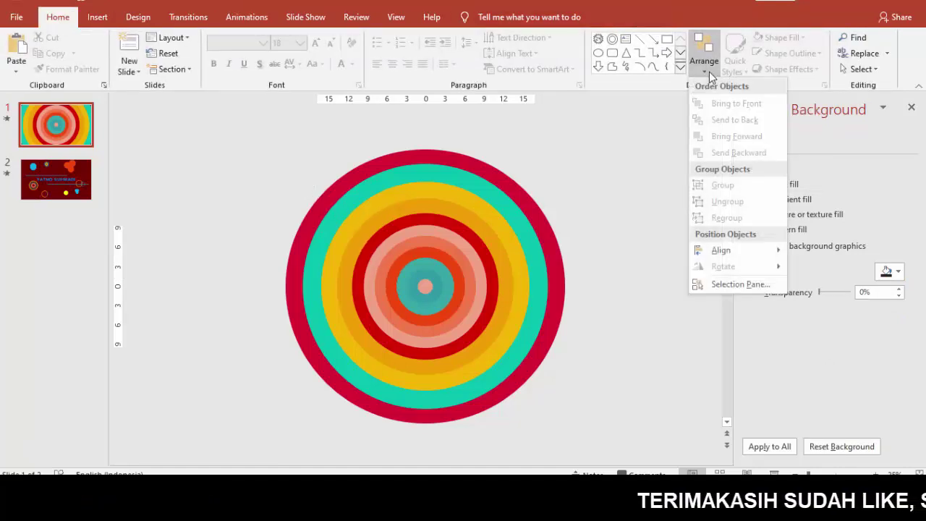
# Step: With slide 1's ovals hidden, try dark background colours, settle on dark charcoal, then show the ovals again
pyautogui.click(723, 284)
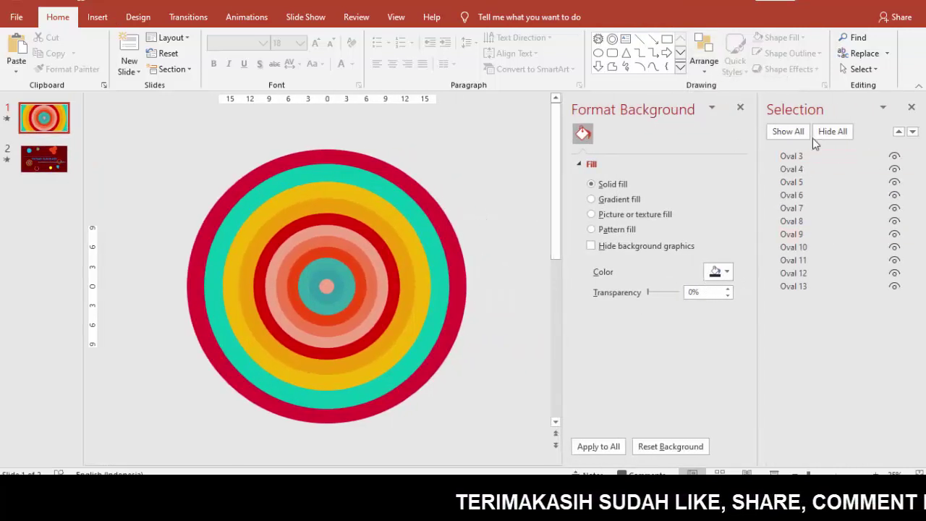
pyautogui.click(833, 132)
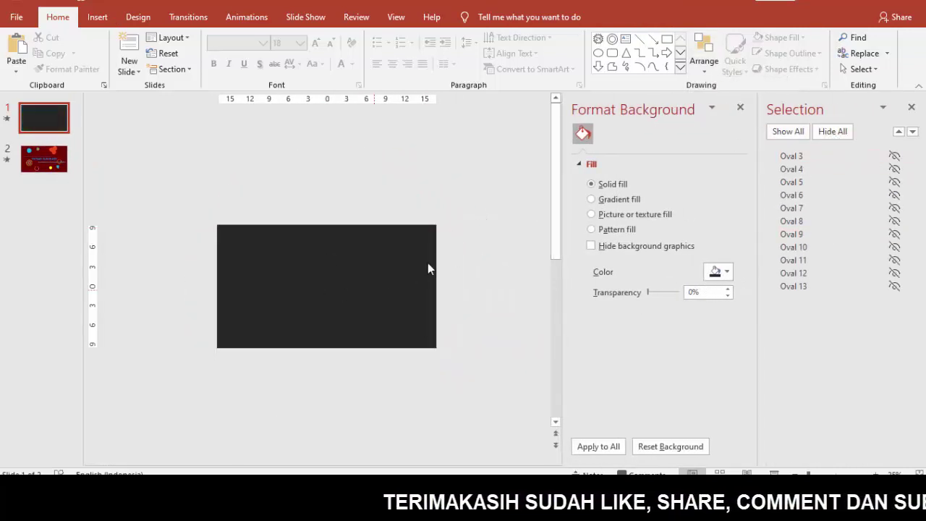
pyautogui.click(720, 273)
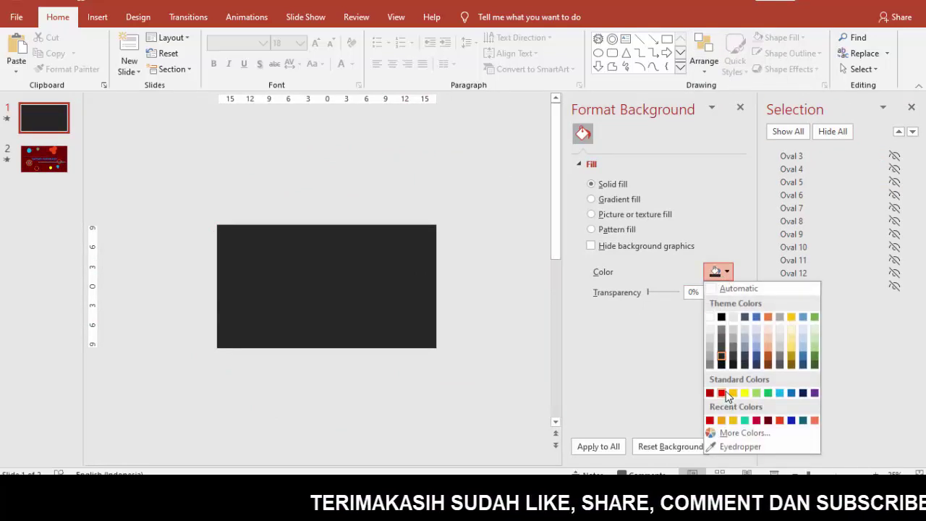
pyautogui.click(747, 364)
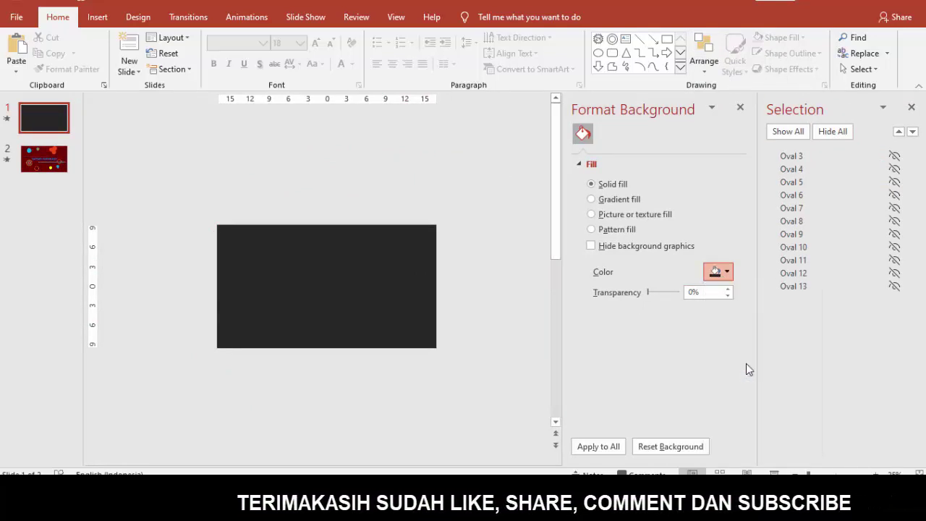
pyautogui.click(728, 278)
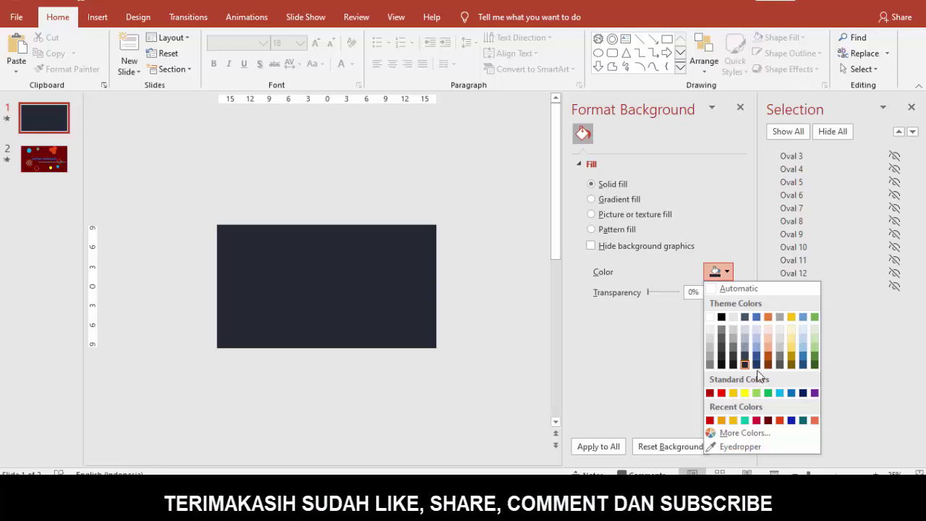
pyautogui.click(756, 364)
pyautogui.click(727, 272)
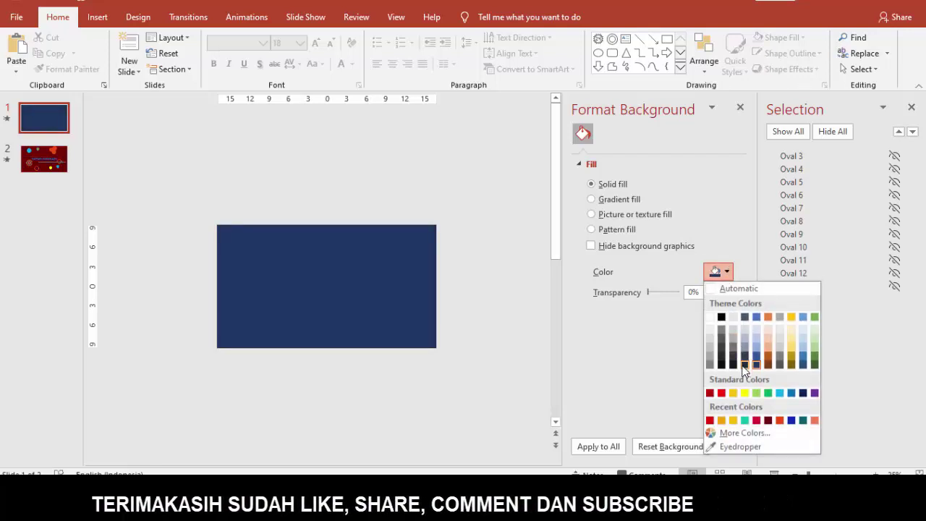
pyautogui.click(745, 364)
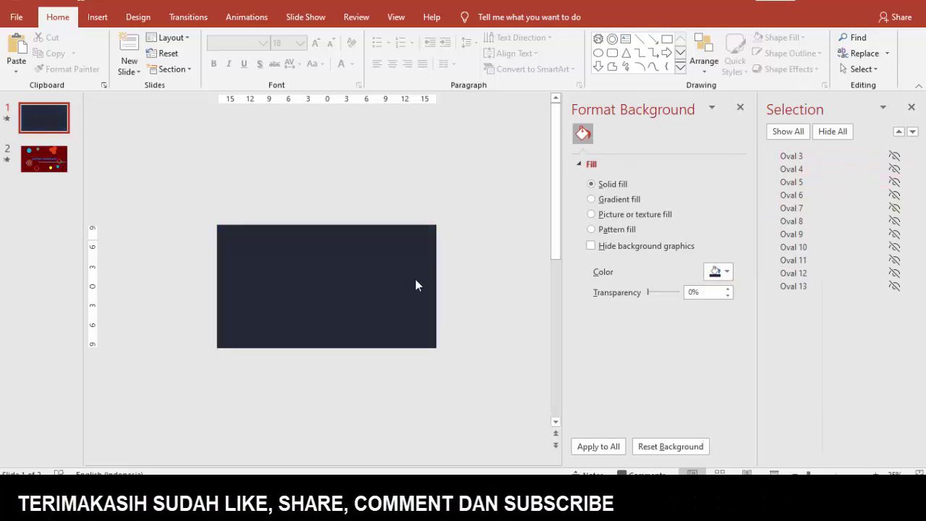
pyautogui.click(795, 134)
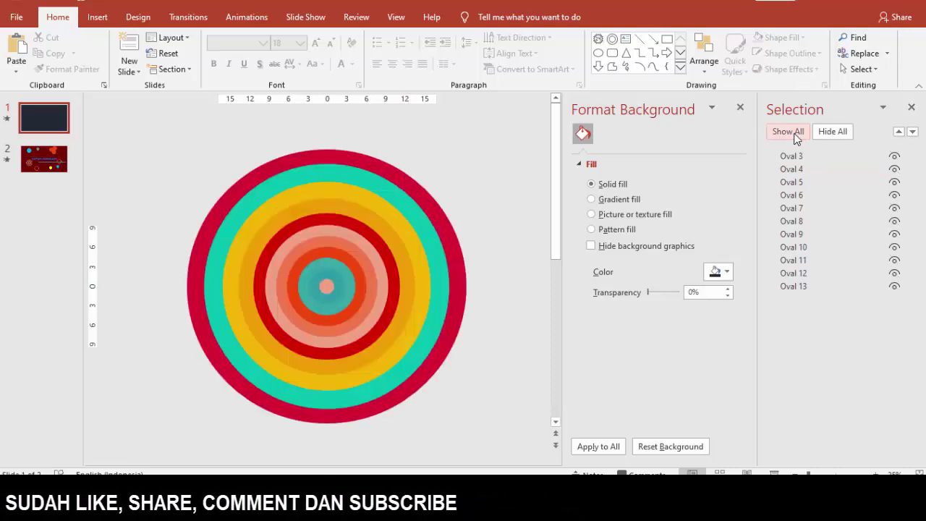
# Step: Close the Selection and Format Background panes and go to slide 2
pyautogui.click(912, 107)
pyautogui.click(912, 107)
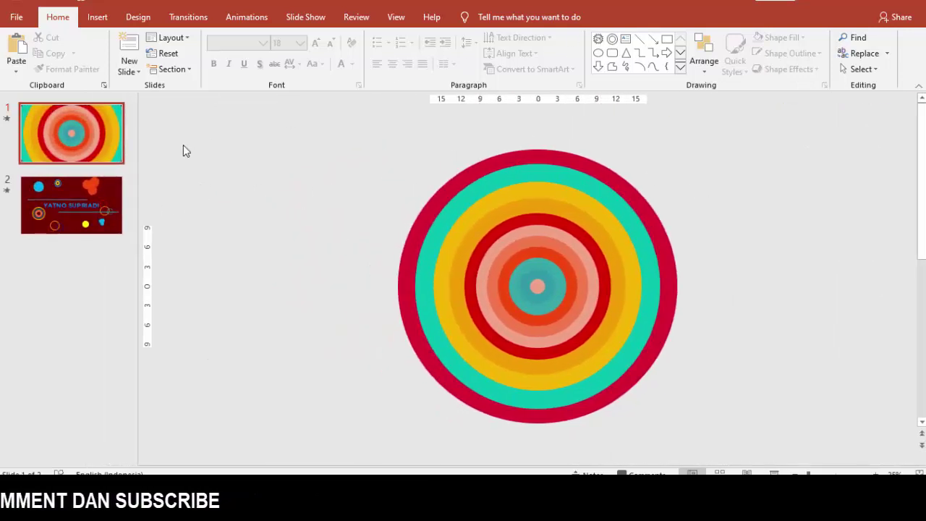
pyautogui.click(117, 197)
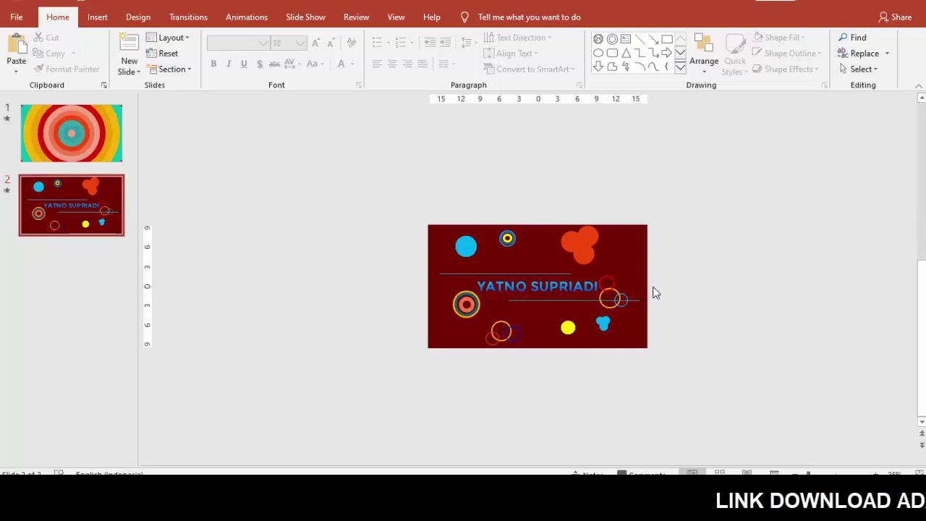
# Step: Zoom in and inspect the cyan circle, yellow-blue ring, orange circles and the title text box
pyautogui.keyDown('ctrl'); pyautogui.scroll(3, 655, 295); pyautogui.keyUp('ctrl')
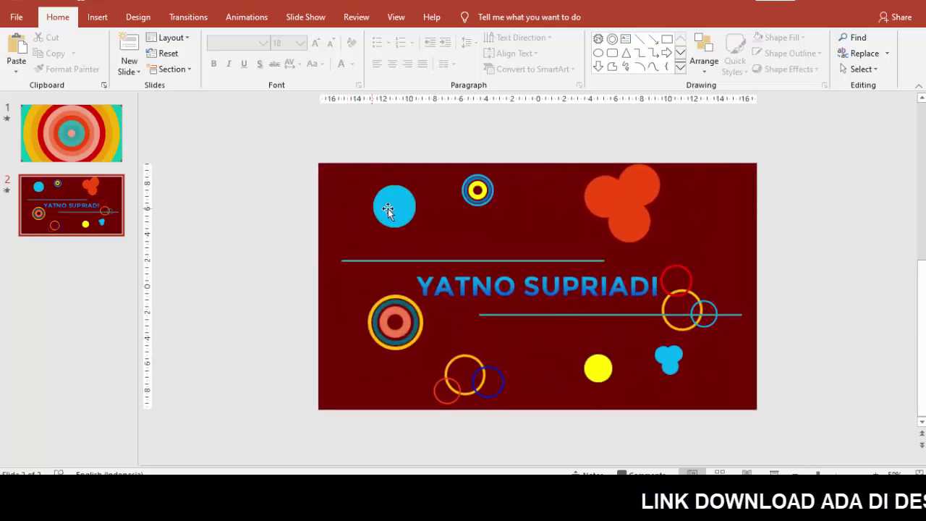
pyautogui.click(387, 207)
pyautogui.click(466, 193)
pyautogui.click(590, 190)
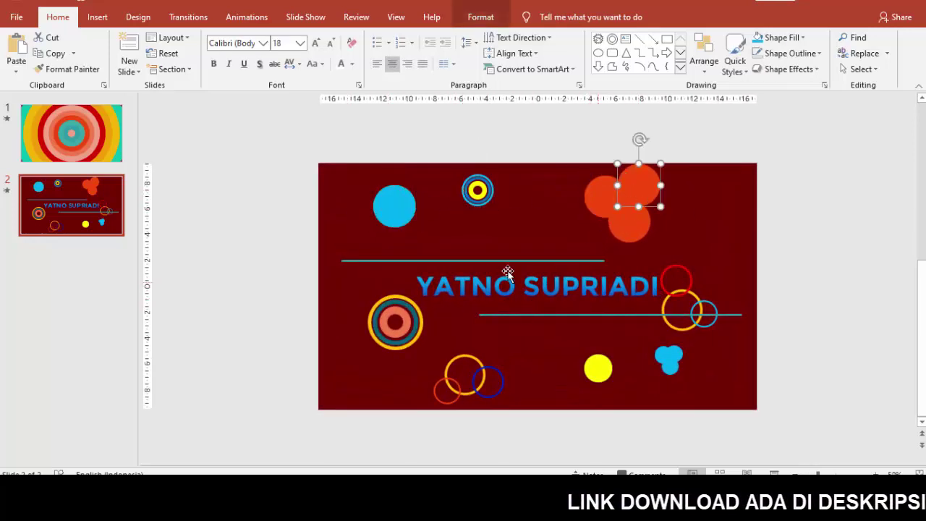
pyautogui.click(607, 286)
pyautogui.click(640, 268)
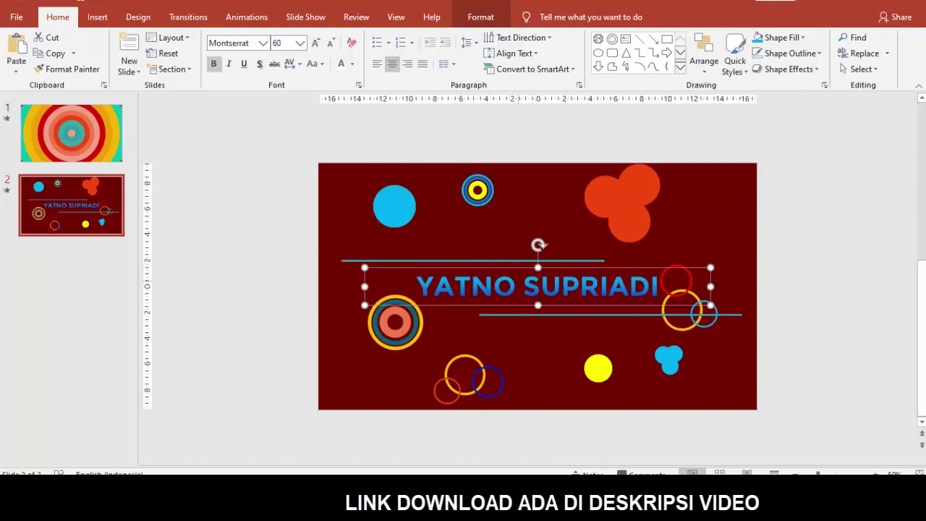
# Step: Inspect the lower teal line and circles, deselect, and show the slide's animation markers
pyautogui.click(520, 314)
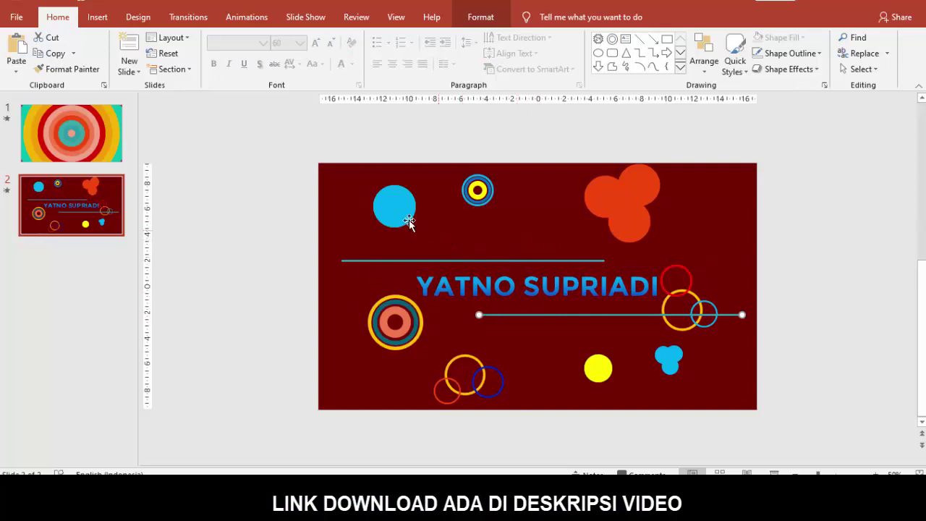
pyautogui.click(395, 206)
pyautogui.click(477, 190)
pyautogui.moveTo(398, 202); pyautogui.dragTo(399, 203)
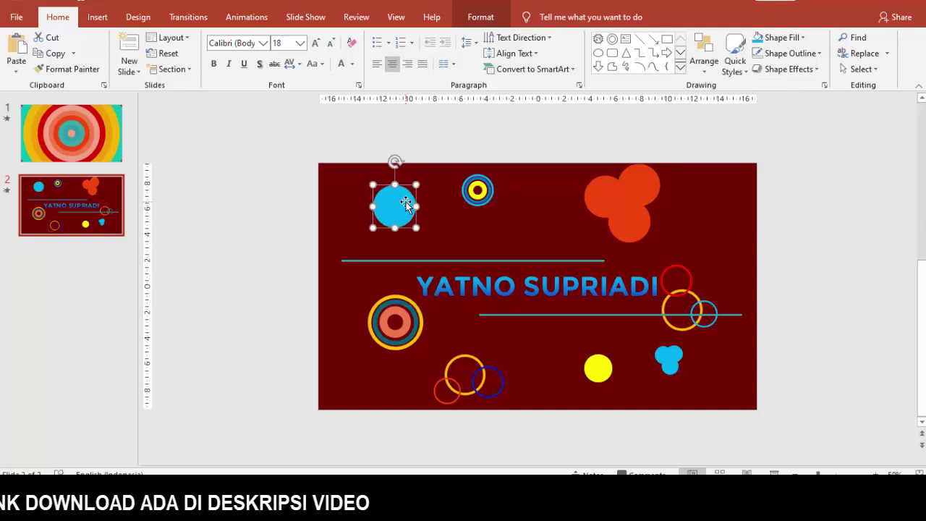
pyautogui.click(506, 150)
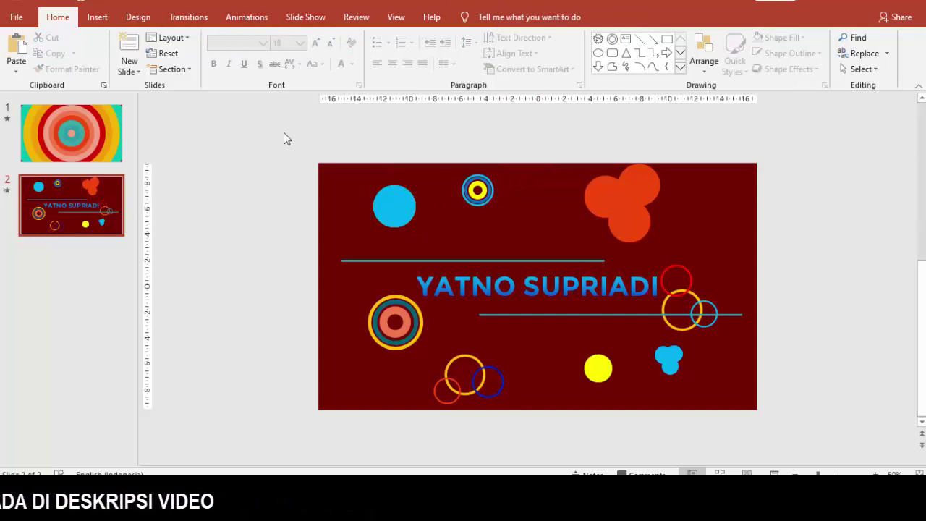
pyautogui.click(246, 17)
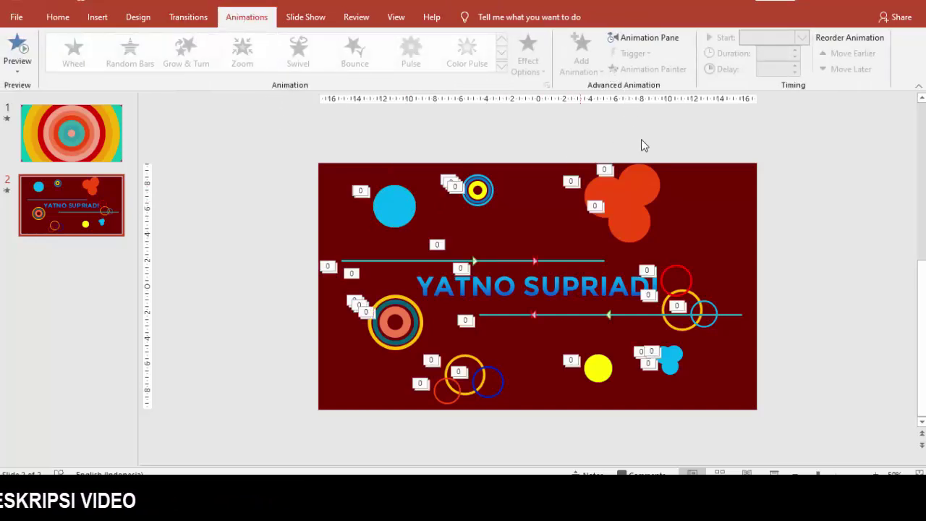
pyautogui.click(647, 37)
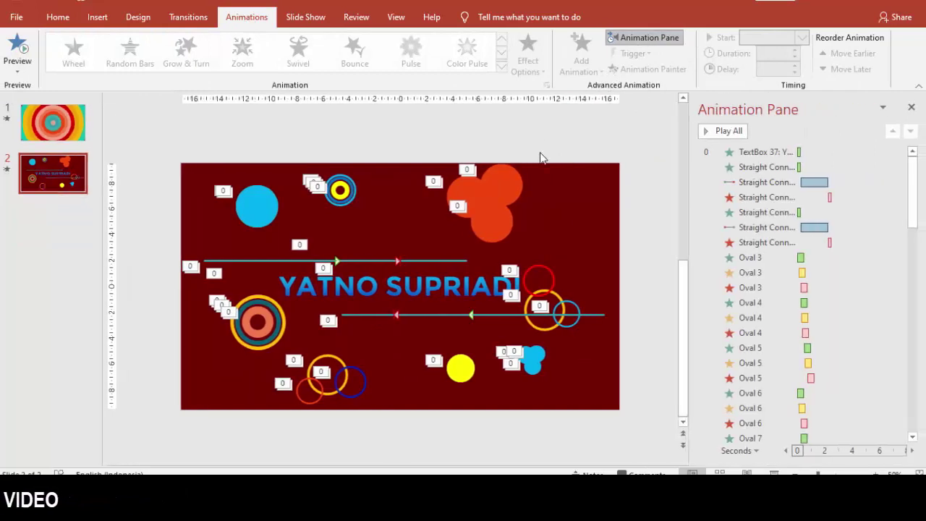
pyautogui.moveTo(913, 185)
pyautogui.mouseDown()
pyautogui.moveTo(916, 368)
pyautogui.moveTo(913, 185)
pyautogui.mouseUp()
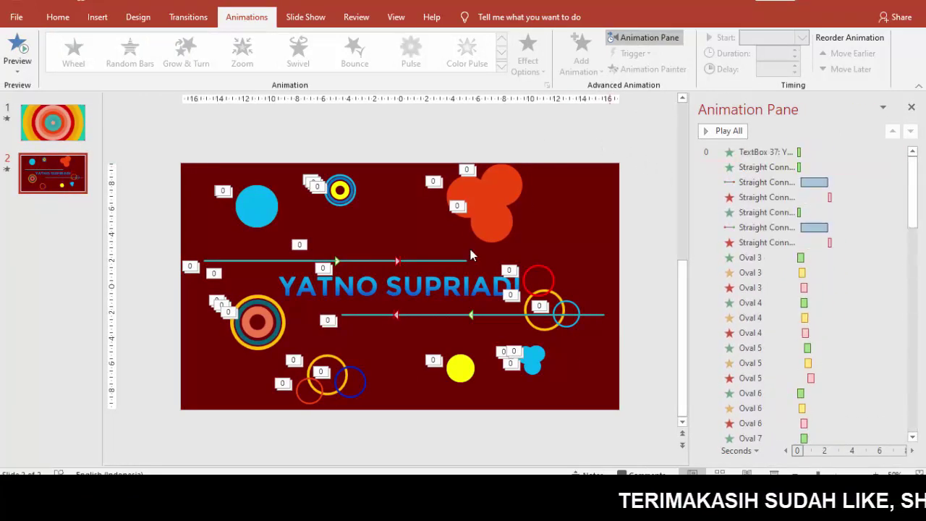
pyautogui.click(446, 269)
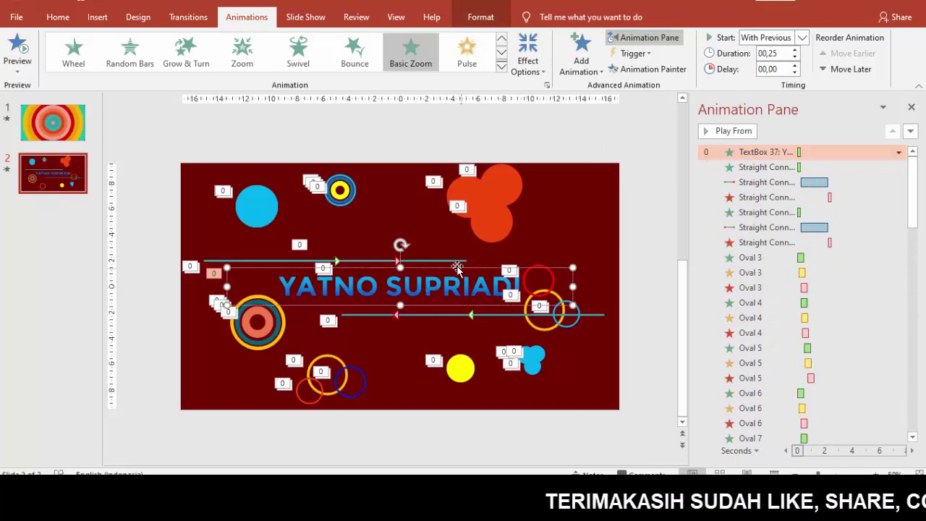
pyautogui.click(456, 262)
pyautogui.click(503, 226)
pyautogui.click(512, 186)
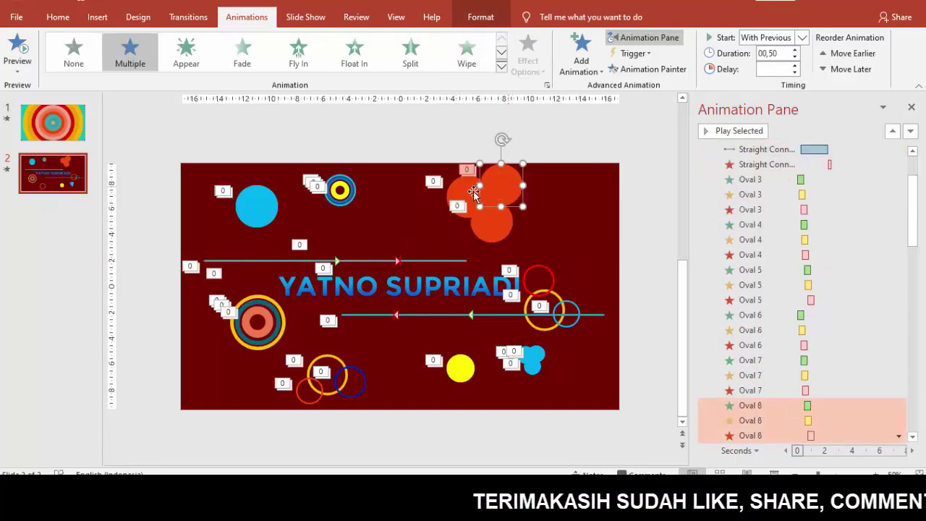
pyautogui.click(484, 198)
pyautogui.click(258, 205)
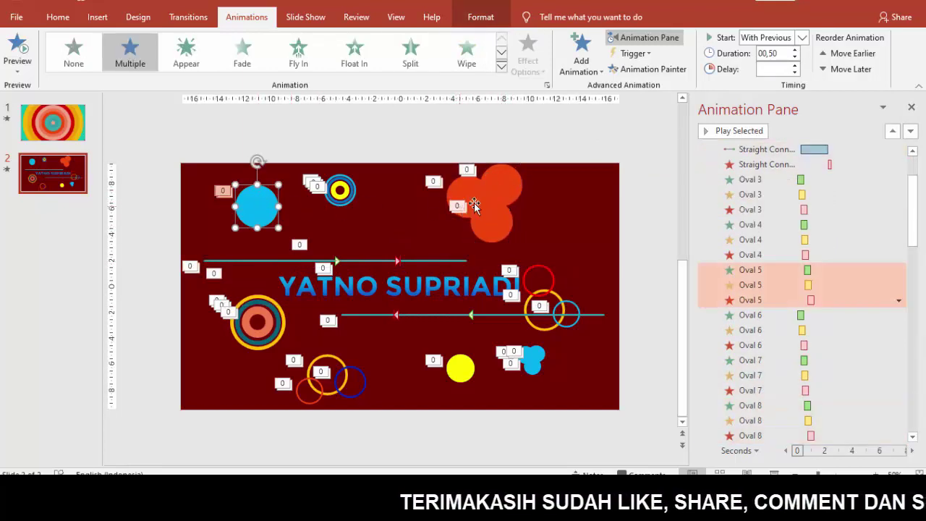
pyautogui.click(500, 170)
pyautogui.click(463, 192)
pyautogui.click(501, 221)
pyautogui.click(563, 207)
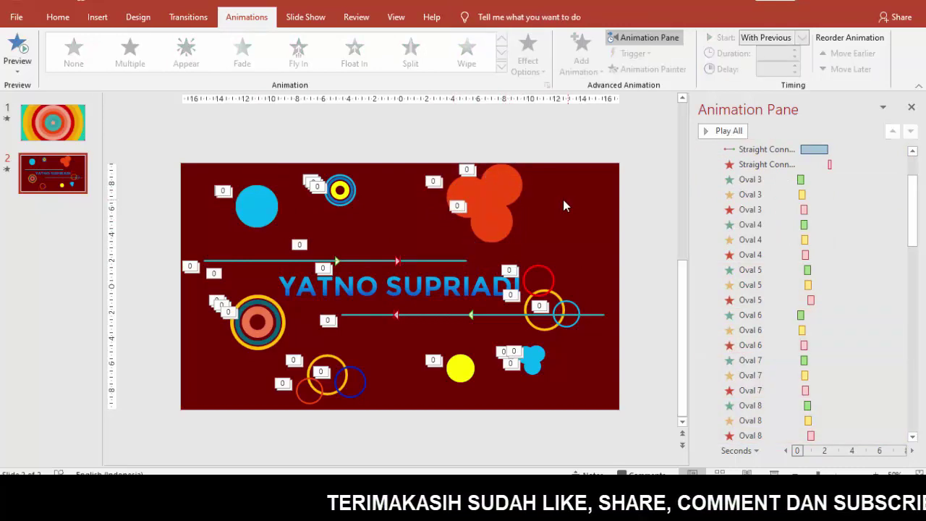
pyautogui.click(910, 107)
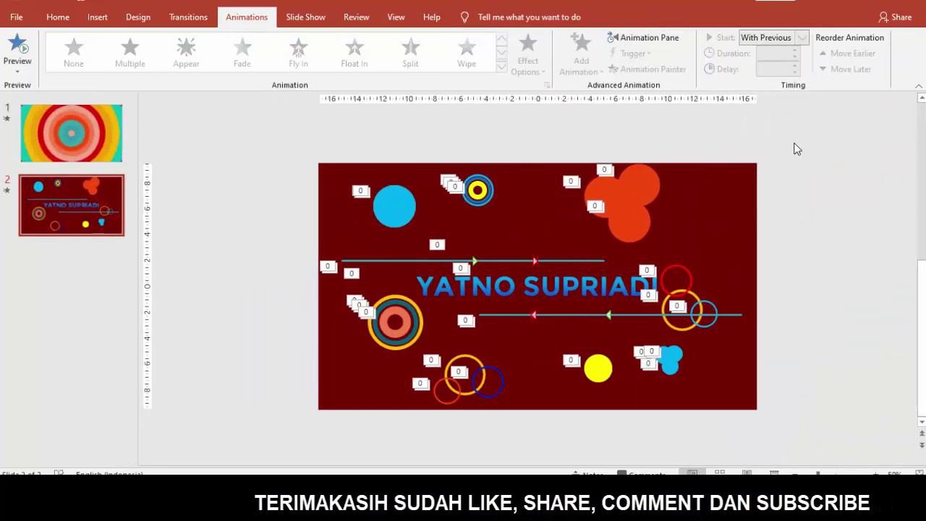
pyautogui.rightClick(793, 144)
# Step: Change the title card's background fill from dark red to dark grey
pyautogui.click(816, 254)
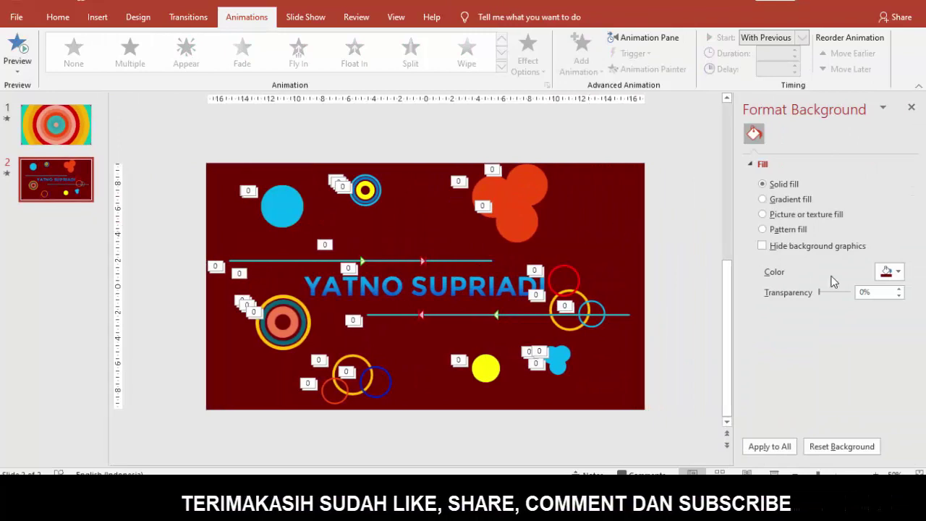
pyautogui.click(890, 281)
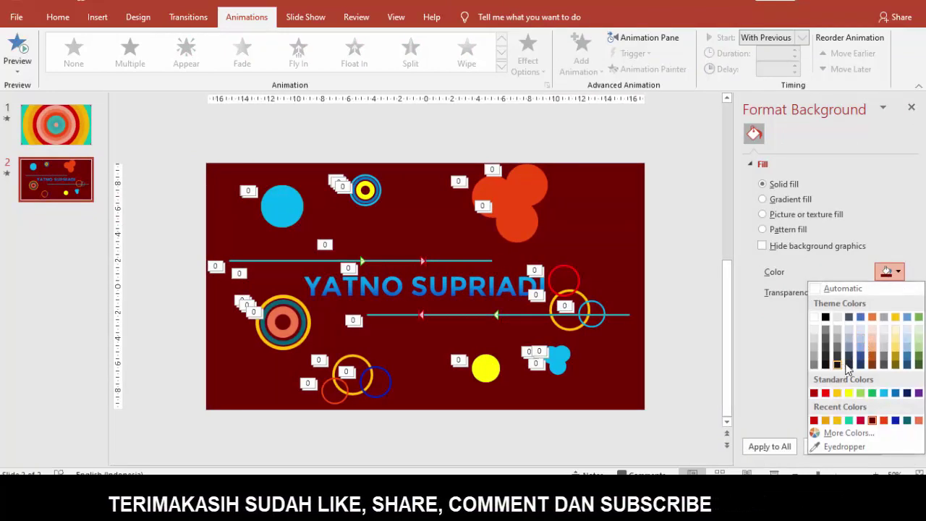
pyautogui.click(849, 366)
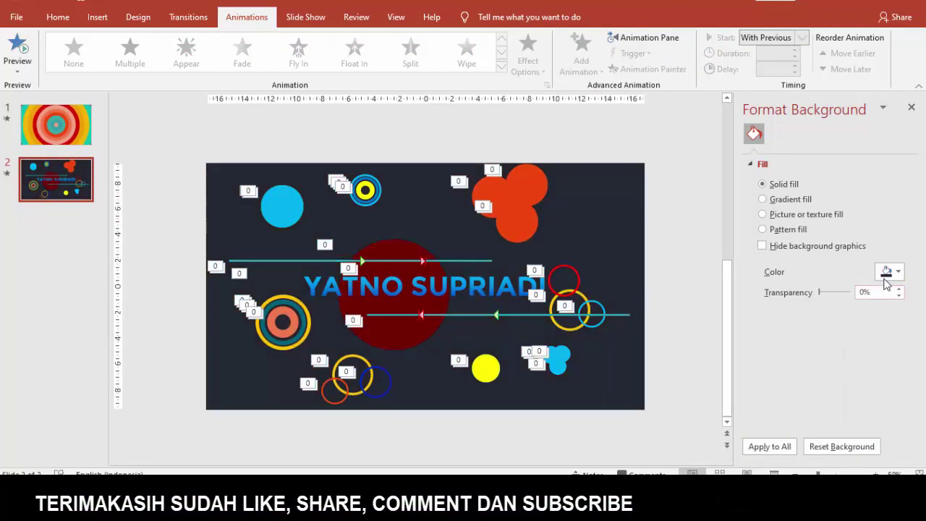
# Step: On slide 1, hide all rings and set the background to dark grey
pyautogui.click(88, 127)
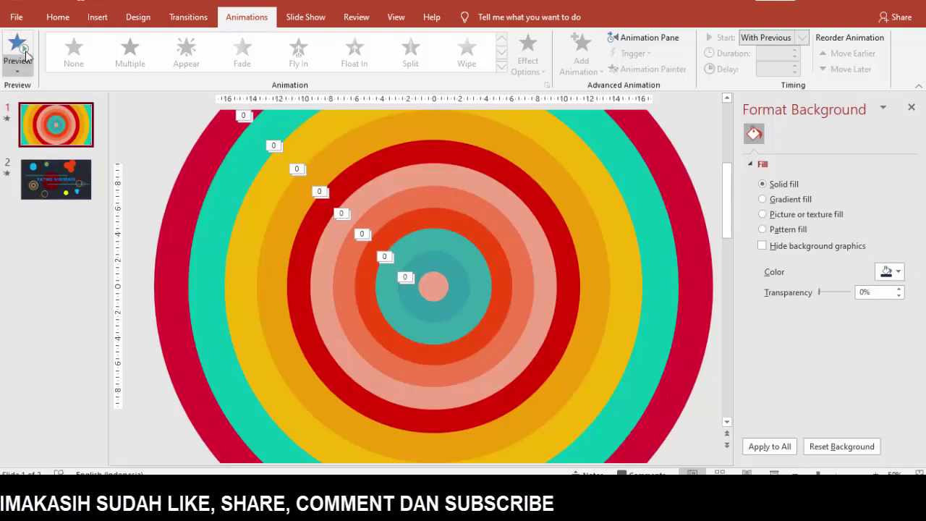
pyautogui.click(59, 18)
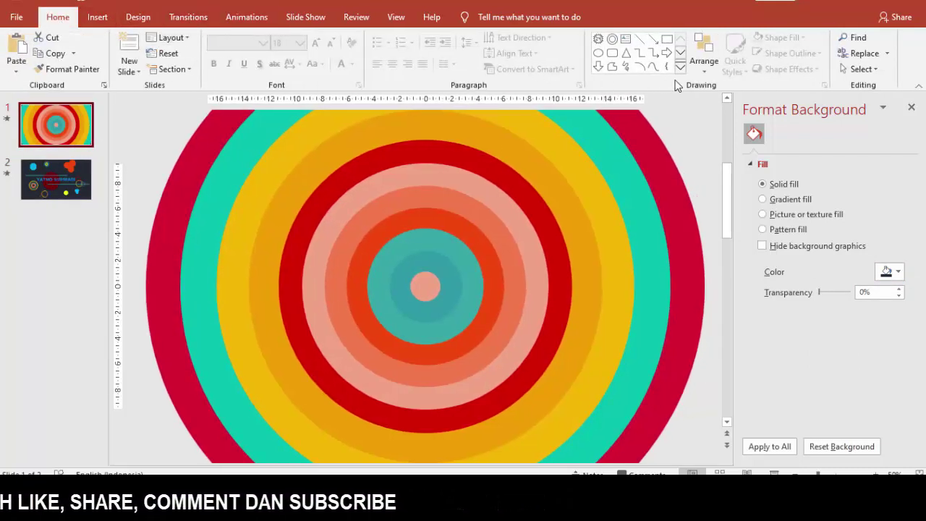
pyautogui.click(706, 74)
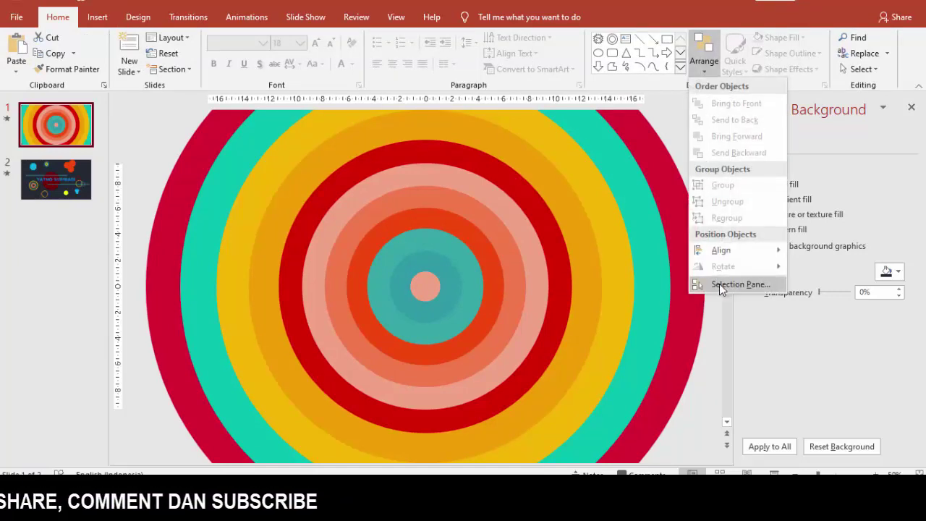
pyautogui.click(719, 283)
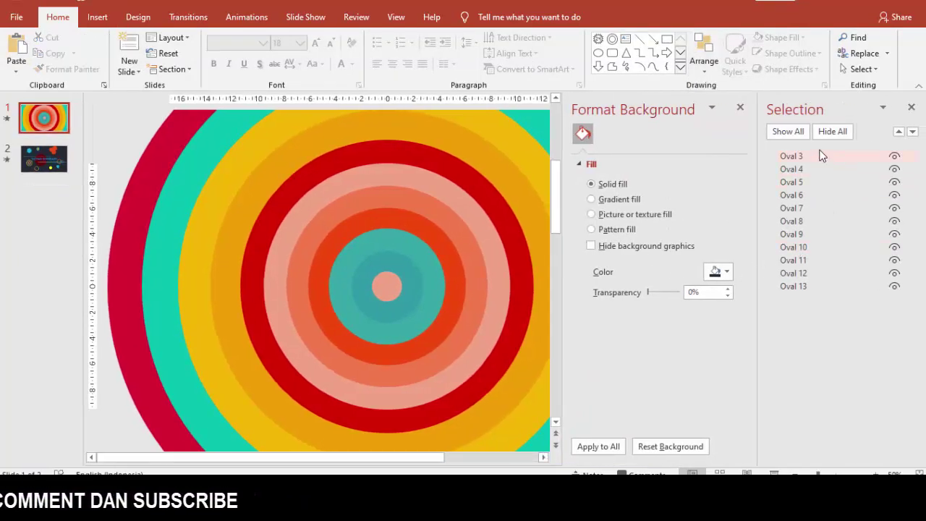
pyautogui.click(833, 132)
pyautogui.click(721, 276)
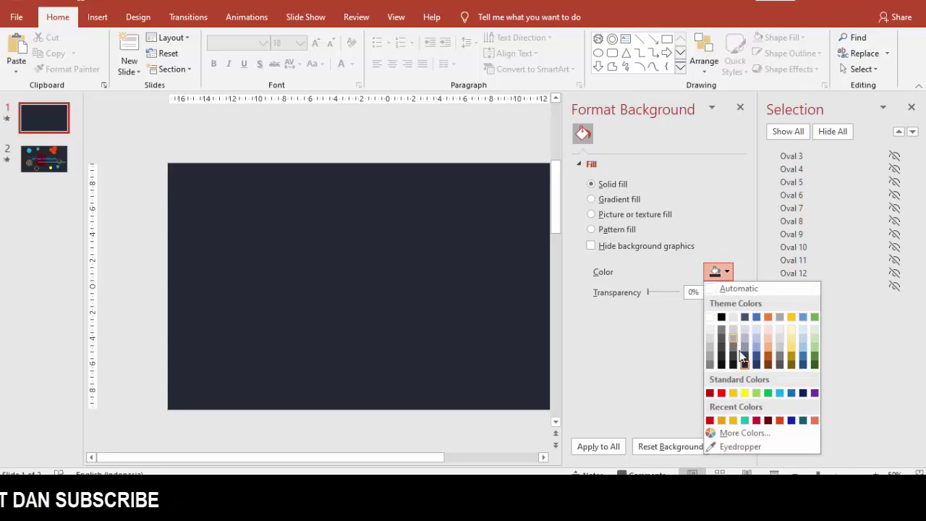
pyautogui.click(745, 366)
# Step: Compare both backgrounds, show slide 1's rings again, close the Selection Pane, and return to slide 2
pyautogui.click(65, 166)
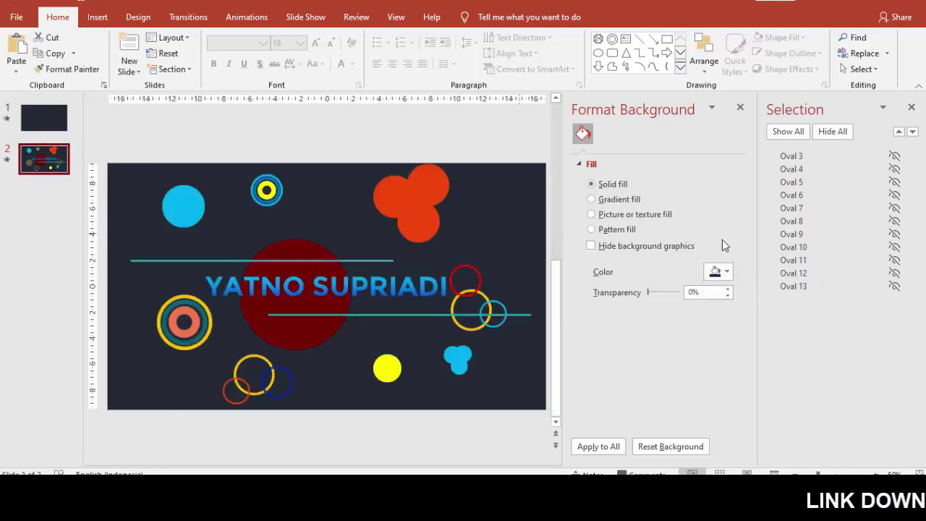
pyautogui.click(721, 273)
pyautogui.click(746, 365)
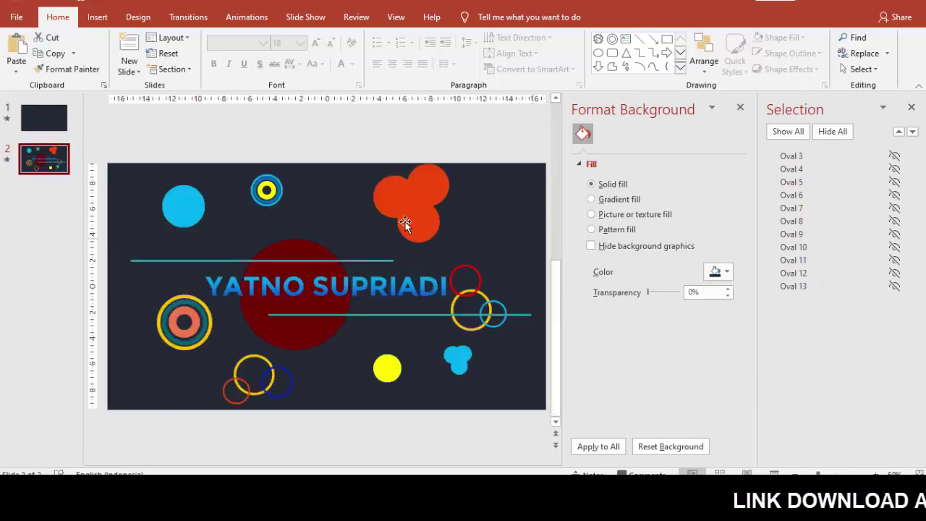
pyautogui.click(41, 127)
pyautogui.click(789, 132)
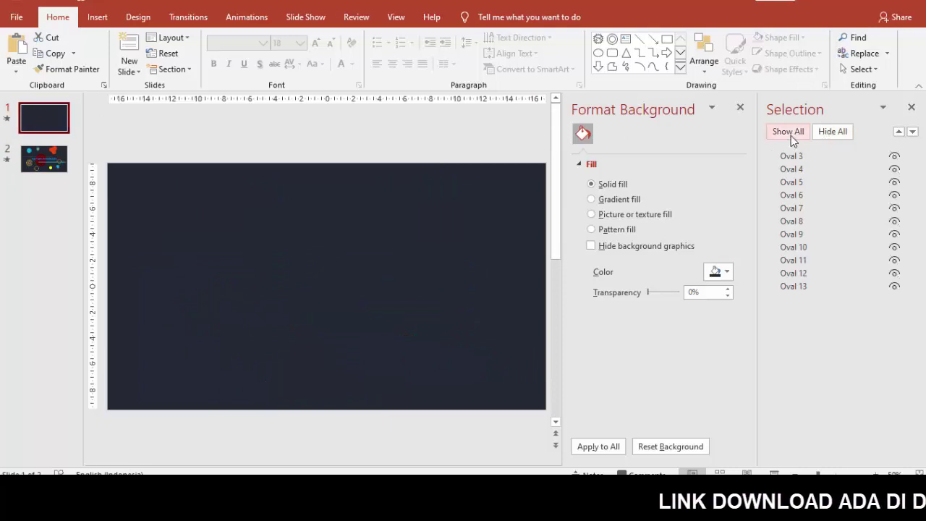
pyautogui.click(911, 107)
pyautogui.click(52, 174)
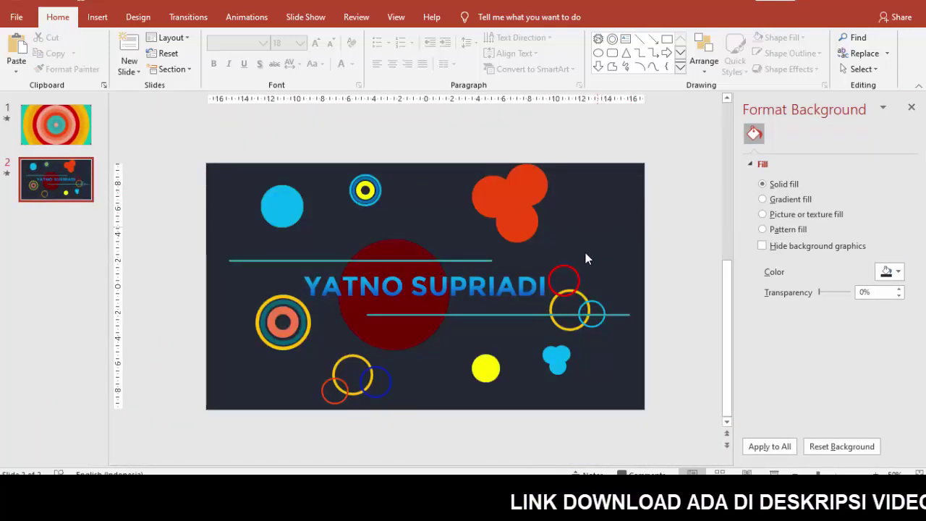
# Step: Recolour the upper and lower teal lines yellow, then select the whole title text box
pyautogui.click(460, 261)
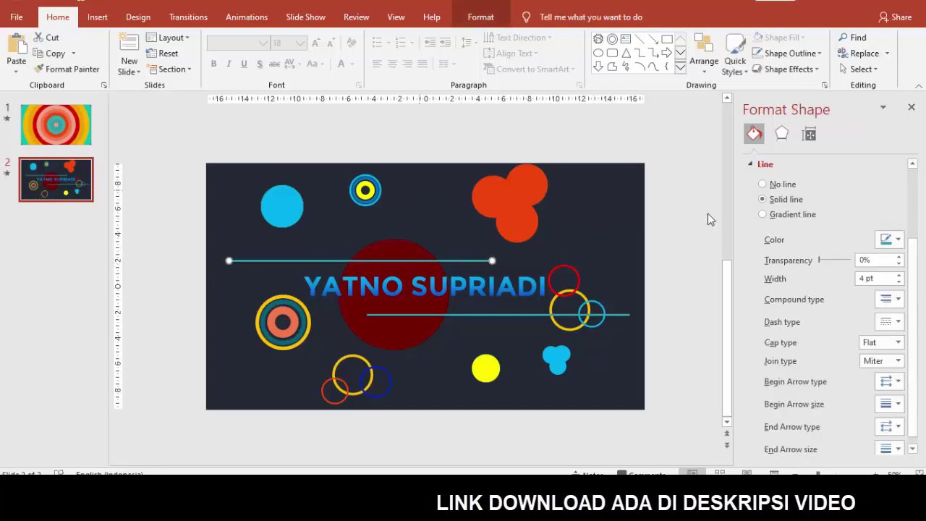
pyautogui.click(889, 239)
pyautogui.click(846, 345)
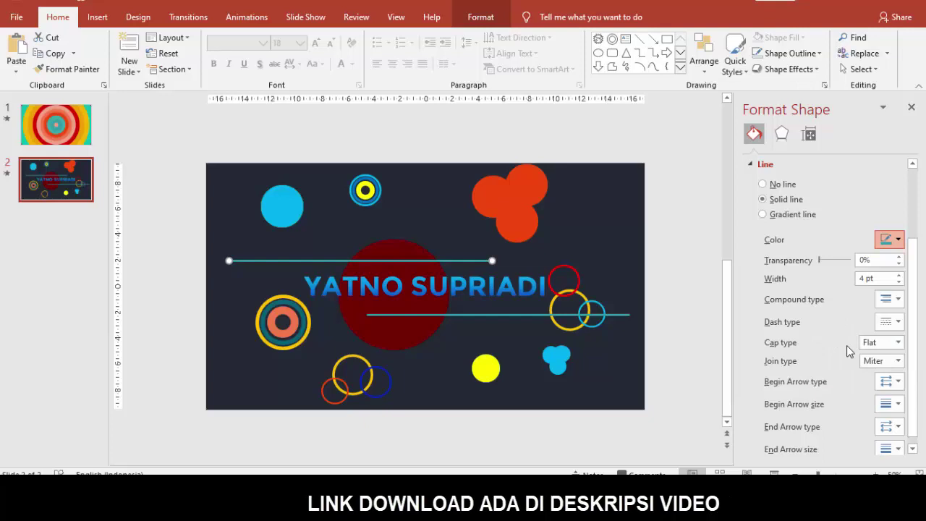
pyautogui.click(619, 315)
pyautogui.click(897, 239)
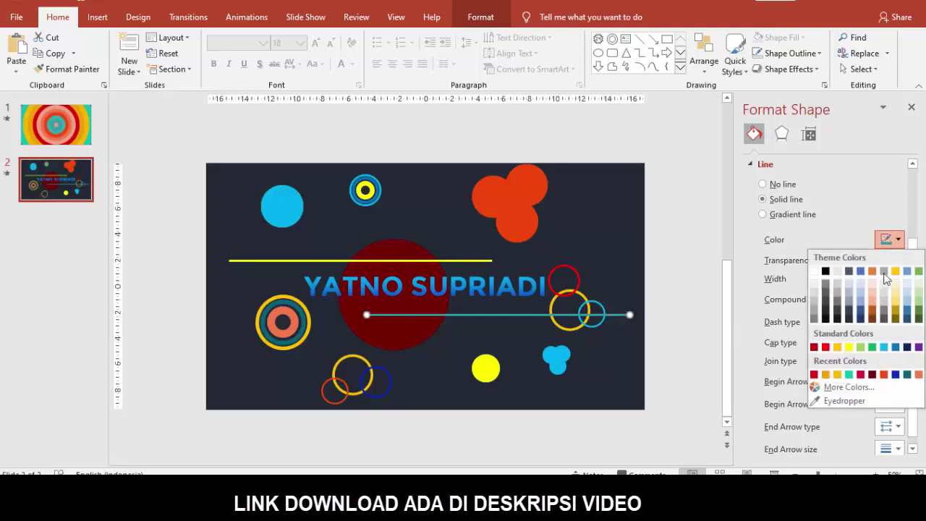
pyautogui.click(846, 348)
pyautogui.click(699, 308)
pyautogui.click(517, 286)
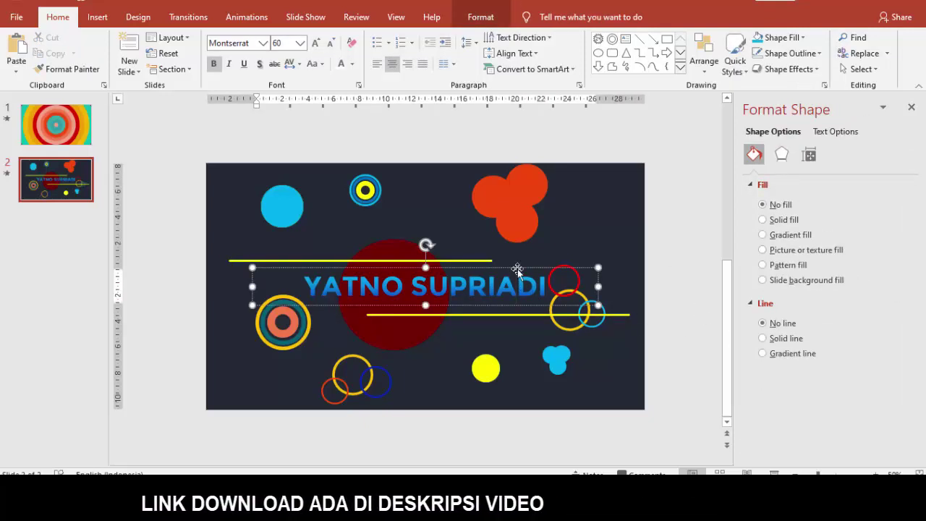
pyautogui.press('Escape')
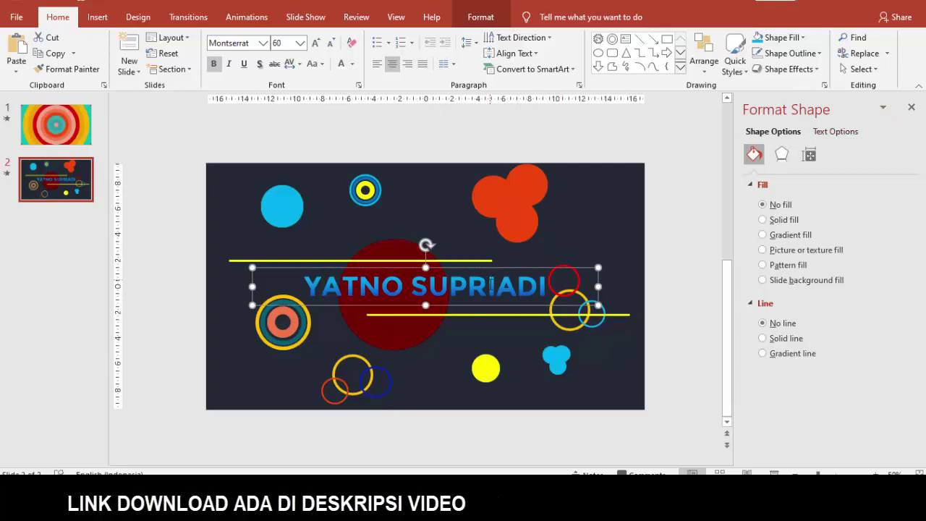
# Step: Give the title a vertical gradient text fill, trying red and dark blue stops
pyautogui.click(833, 132)
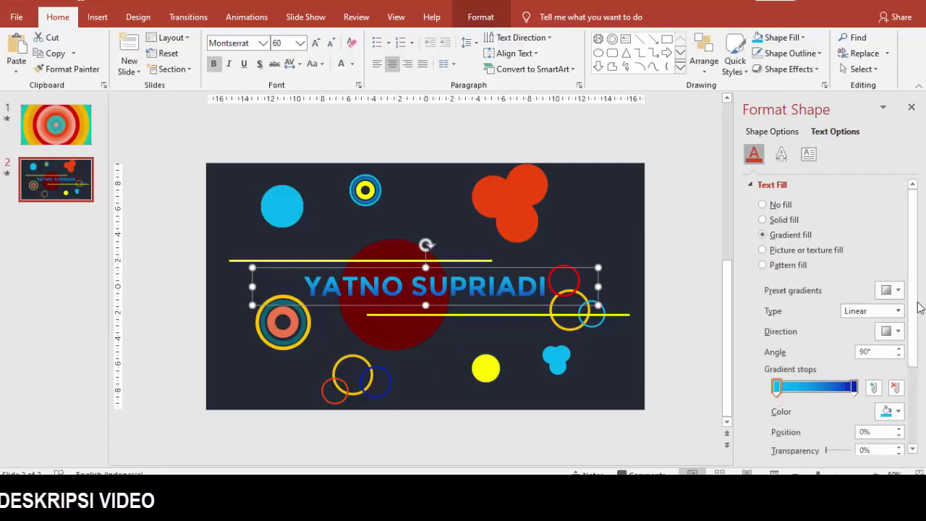
pyautogui.scroll(-3, 842, 308)
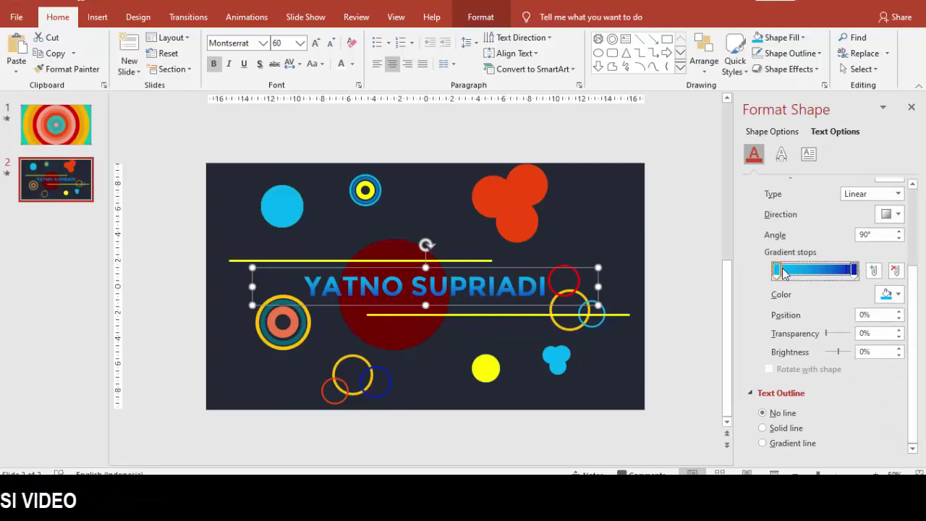
pyautogui.click(890, 214)
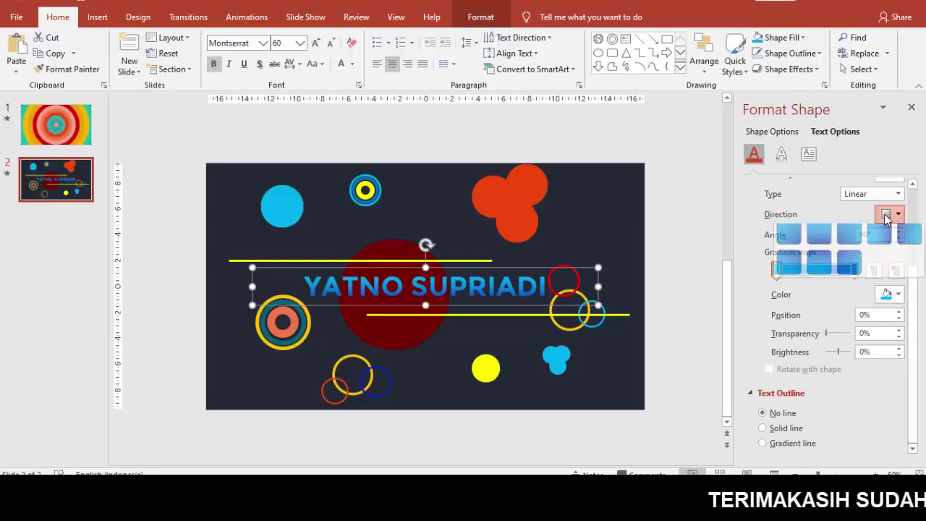
pyautogui.click(818, 248)
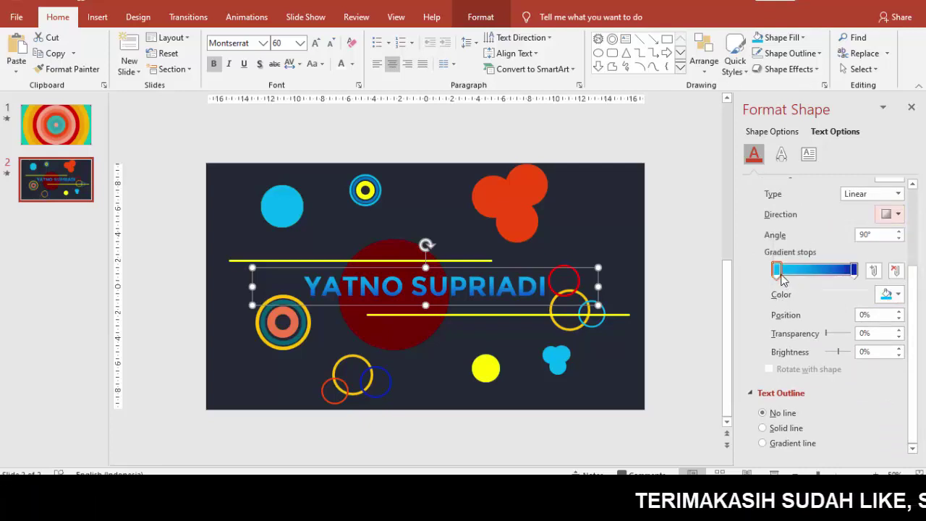
pyautogui.click(885, 294)
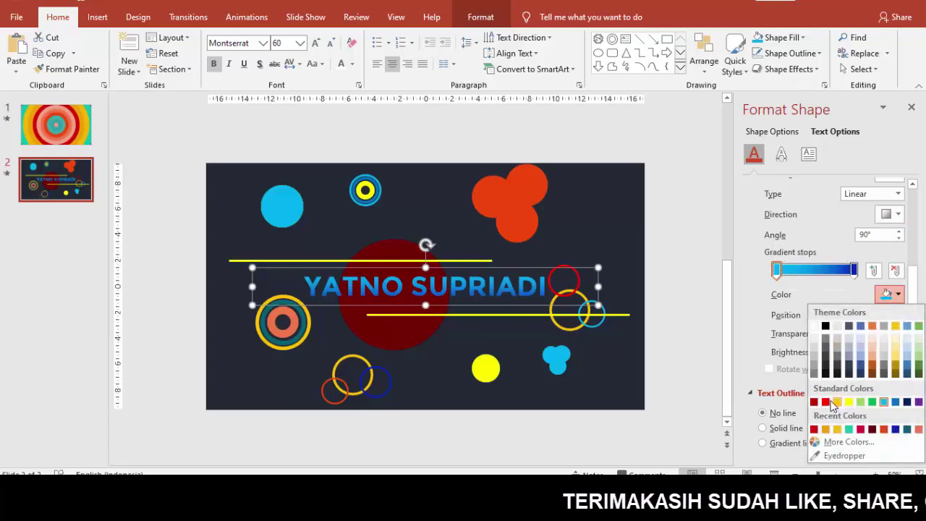
pyautogui.click(830, 403)
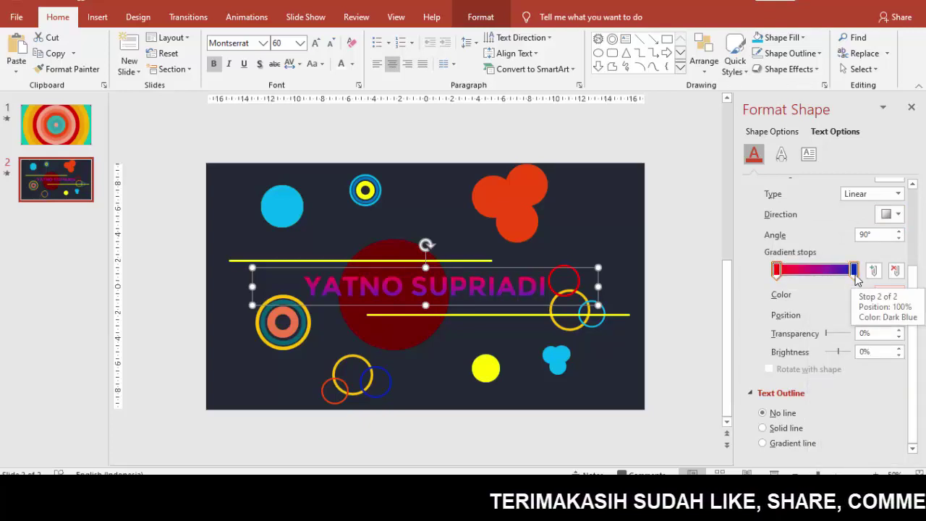
pyautogui.click(854, 272)
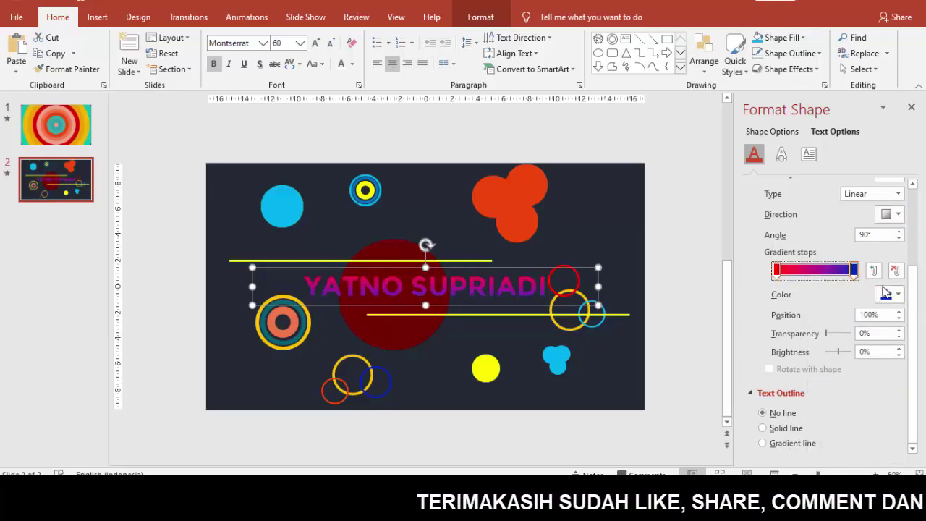
pyautogui.click(885, 295)
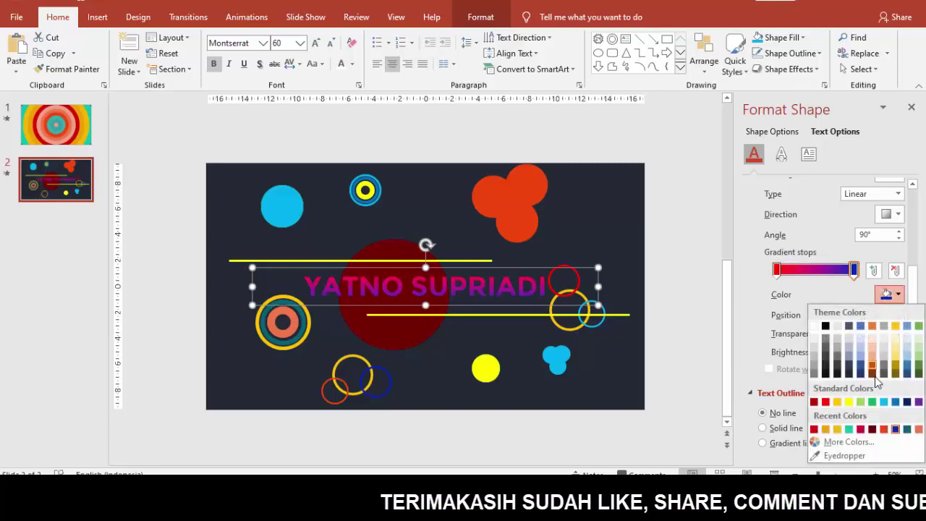
pyautogui.click(905, 403)
pyautogui.moveTo(851, 277); pyautogui.dragTo(838, 278)
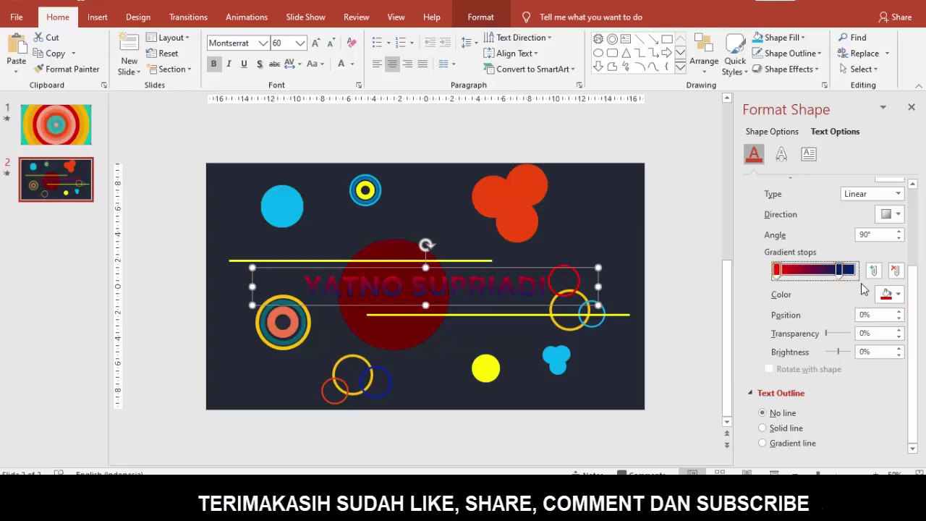
# Step: Make the first gradient stop yellow and the end stop light blue, then nudge a red circle right
pyautogui.click(885, 296)
pyautogui.click(839, 403)
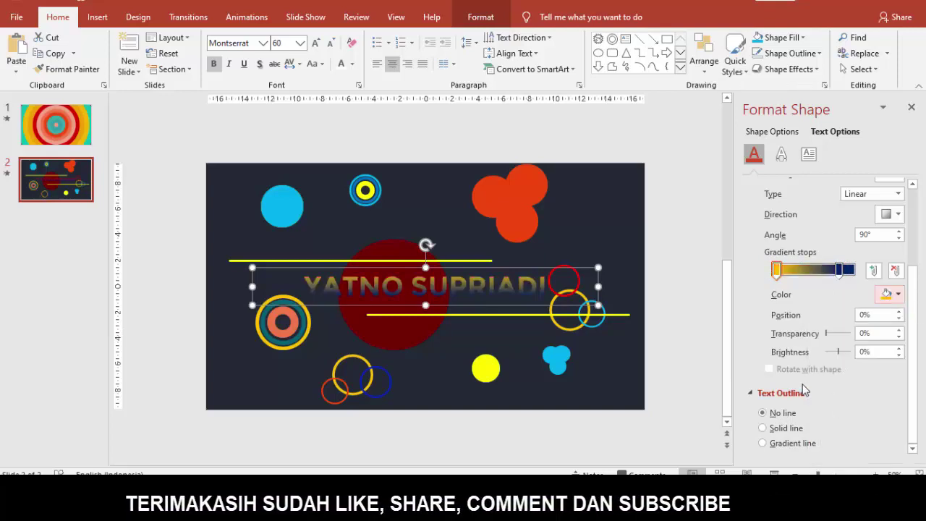
pyautogui.click(894, 301)
pyautogui.click(849, 402)
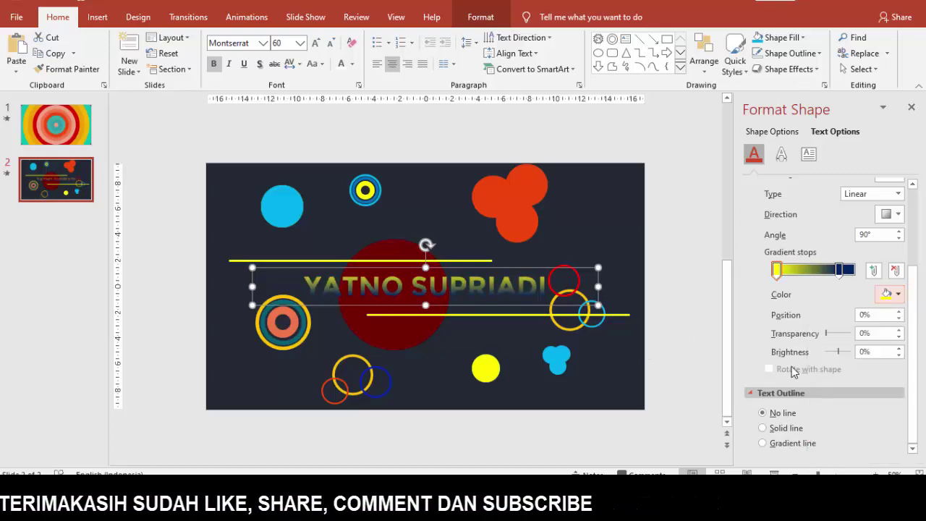
pyautogui.click(840, 270)
pyautogui.click(887, 296)
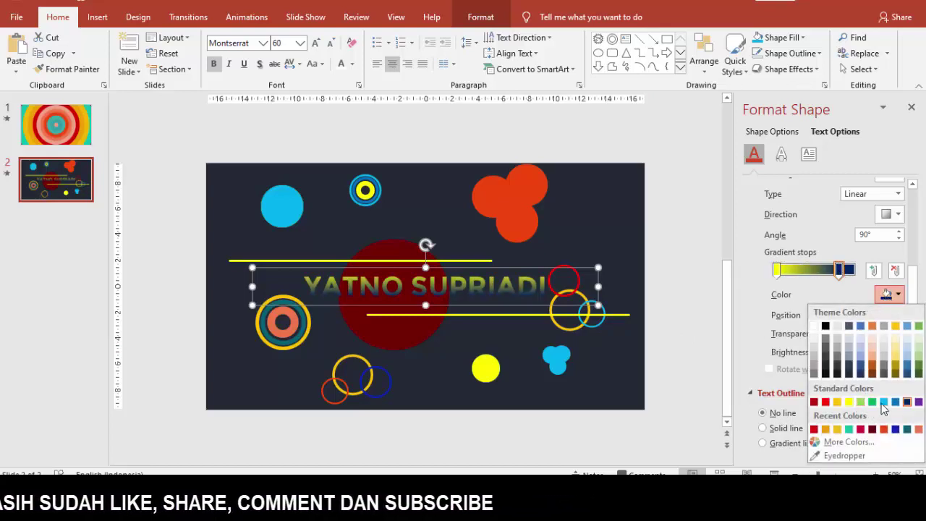
pyautogui.click(887, 401)
pyautogui.click(688, 277)
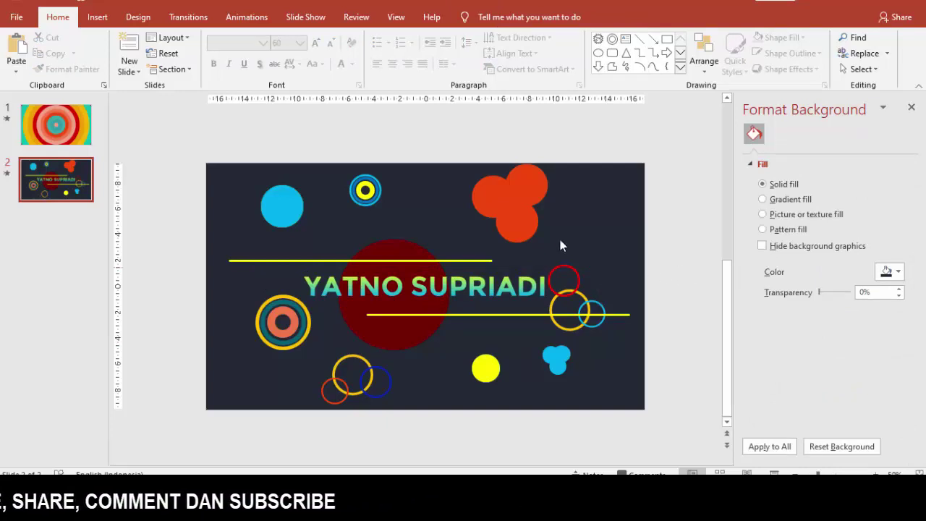
pyautogui.moveTo(541, 200); pyautogui.dragTo(545, 199)
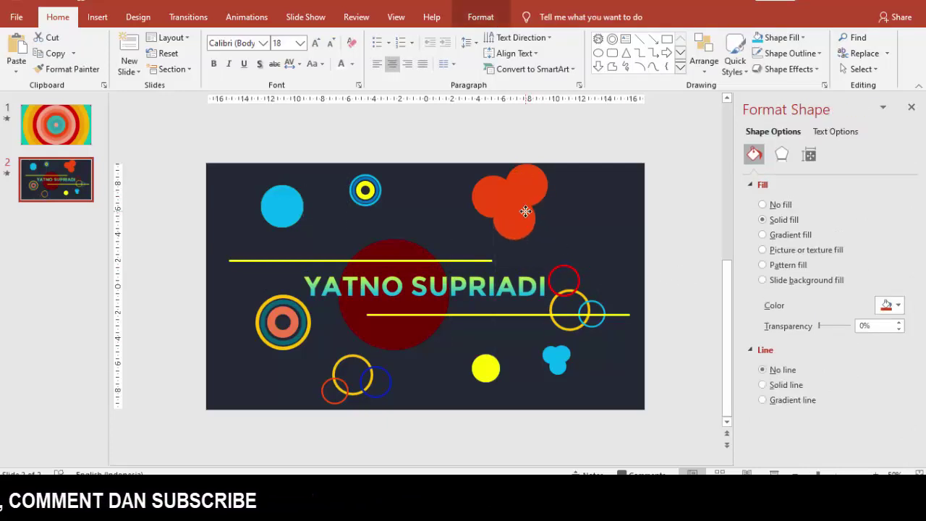
# Step: Check the red circle's fill options without changing them, then close the Format Shape pane
pyautogui.click(896, 311)
pyautogui.click(842, 251)
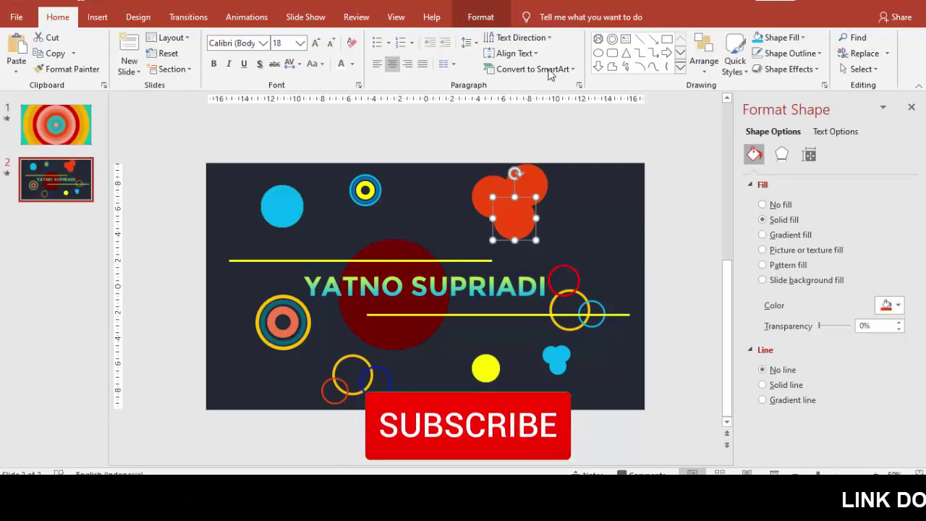
pyautogui.click(481, 15)
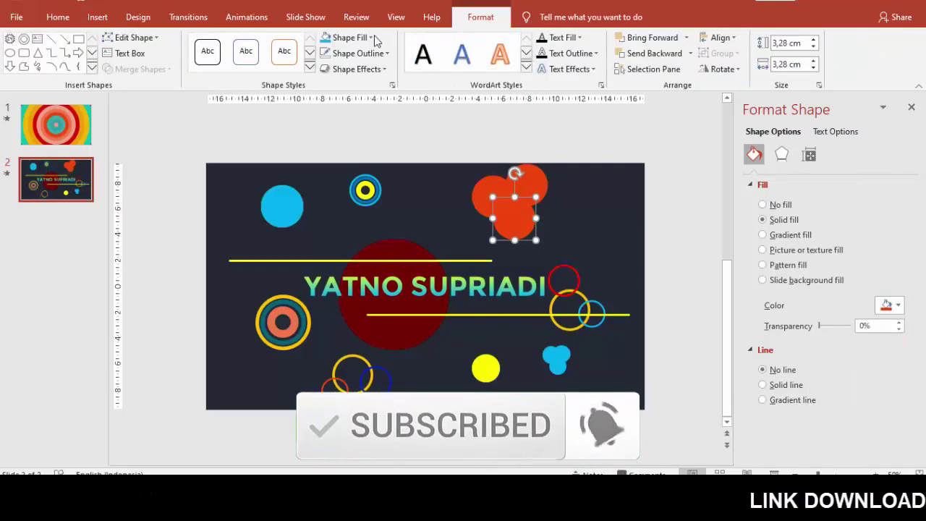
pyautogui.click(371, 38)
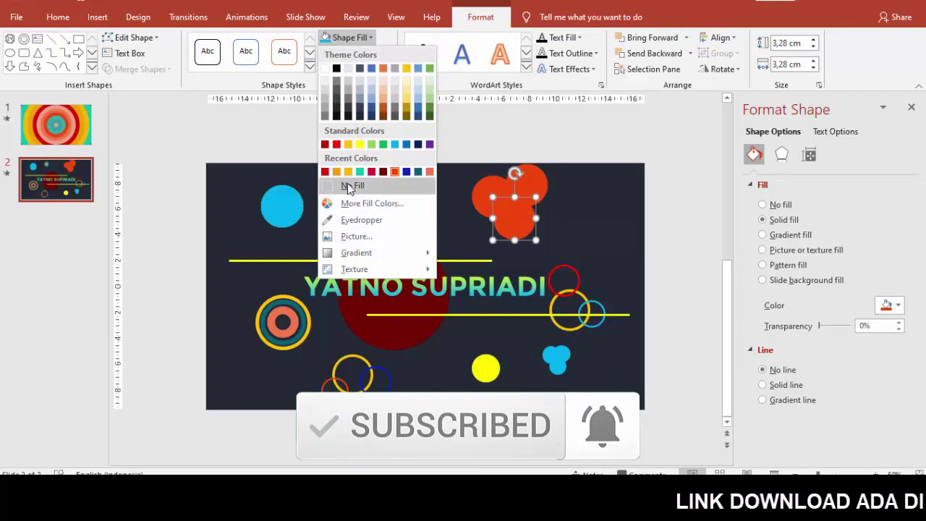
pyautogui.click(561, 202)
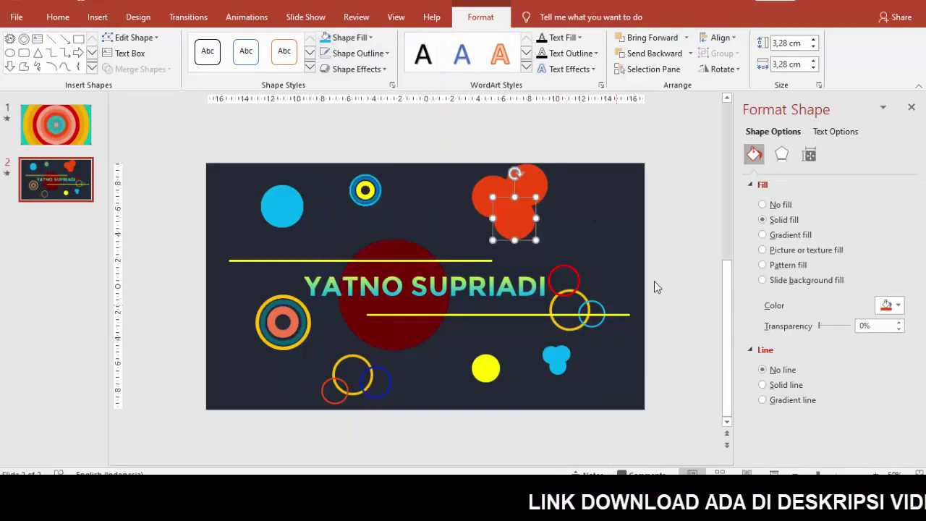
pyautogui.click(529, 315)
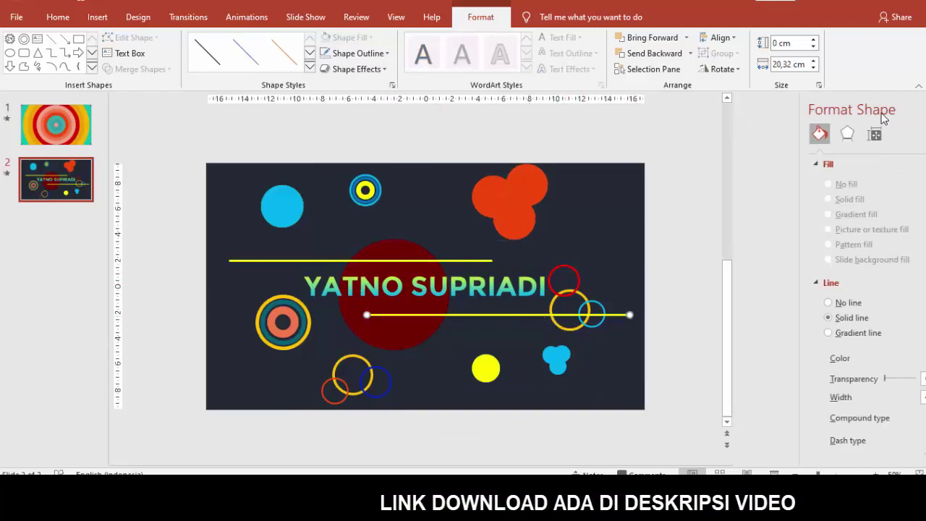
pyautogui.click(911, 108)
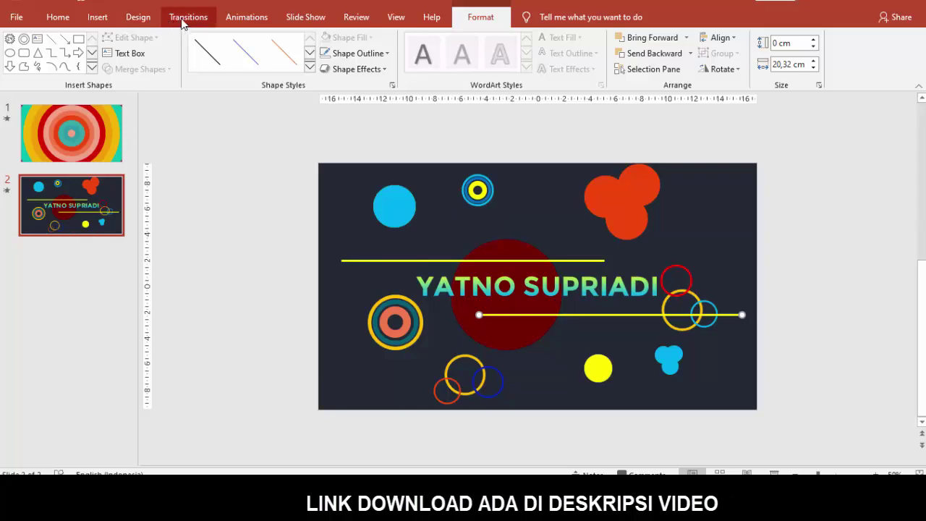
pyautogui.click(247, 16)
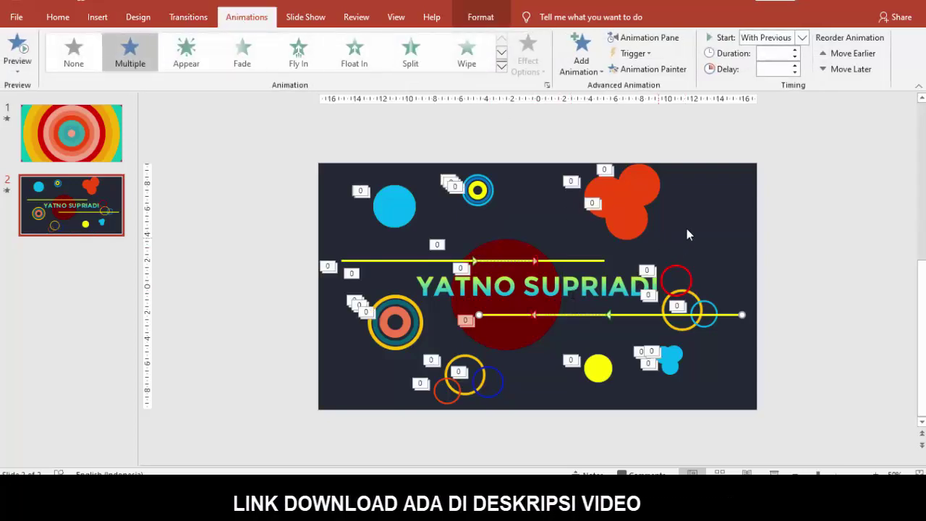
pyautogui.click(398, 206)
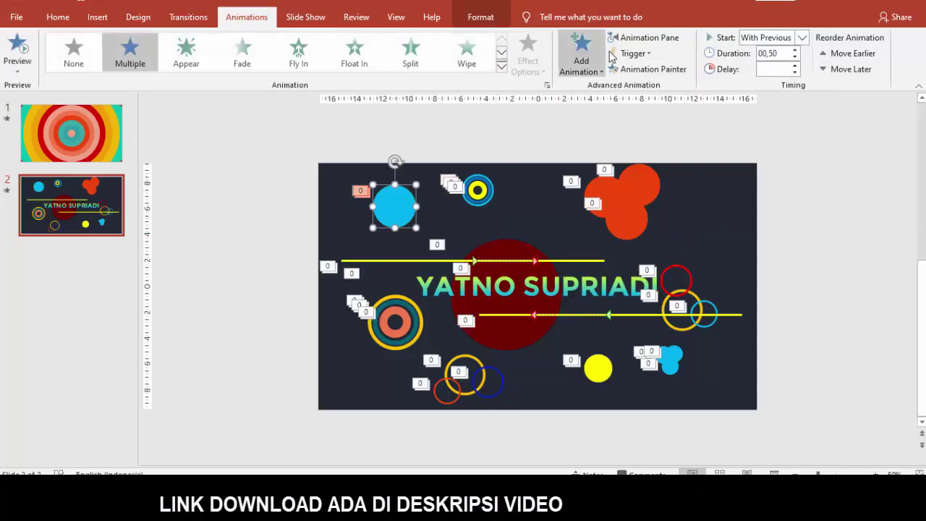
pyautogui.click(643, 38)
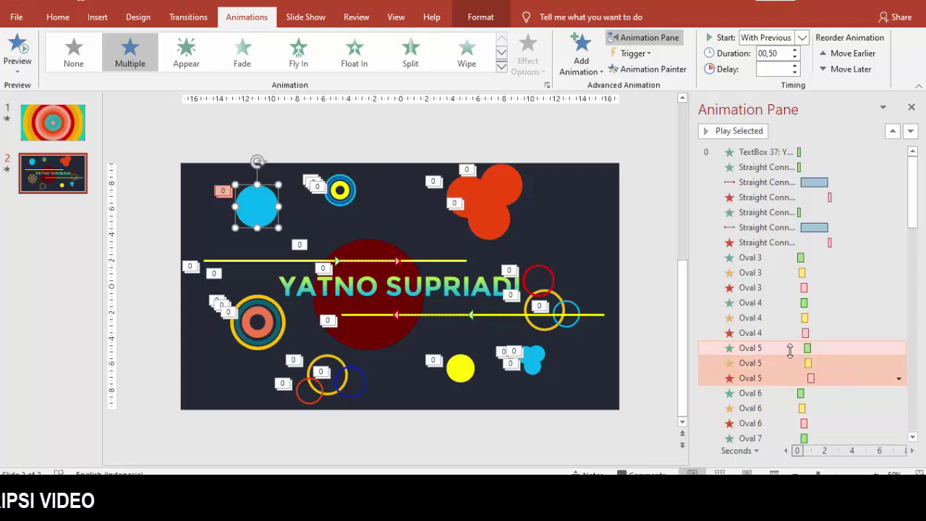
pyautogui.click(786, 348)
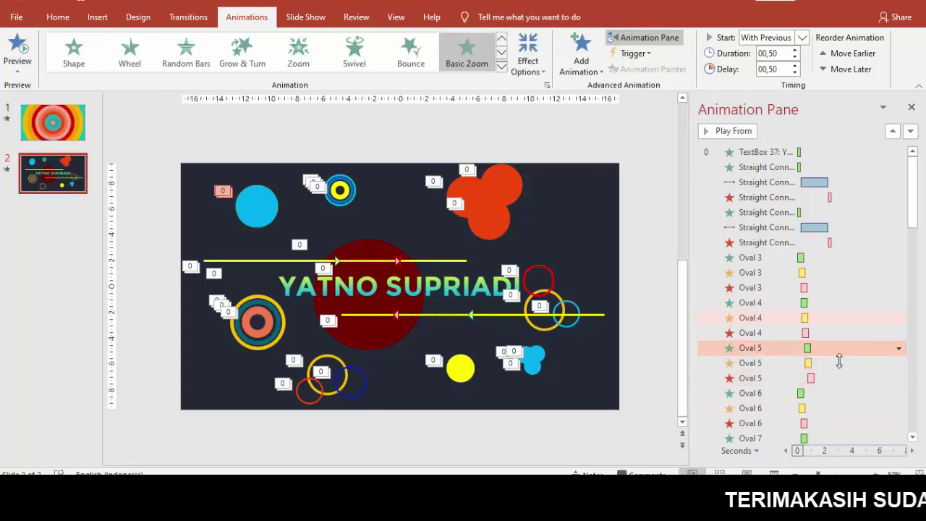
pyautogui.click(842, 364)
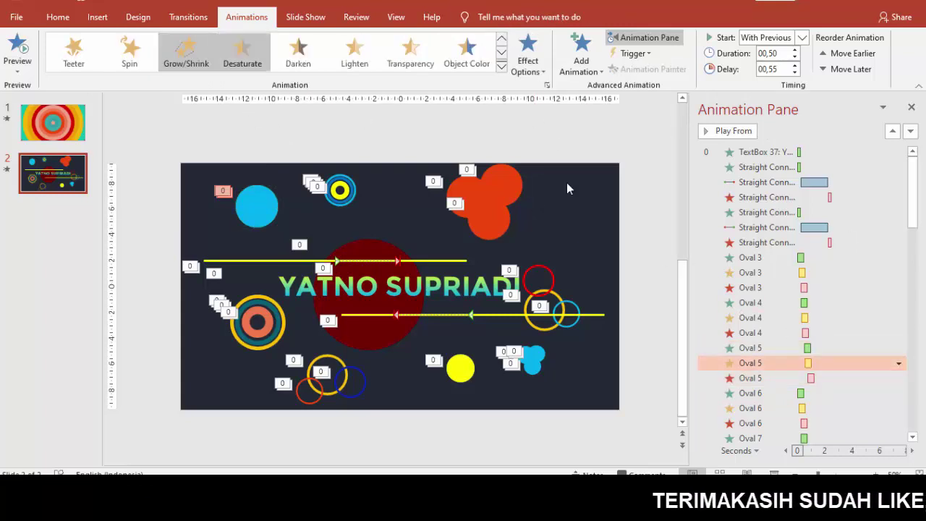
pyautogui.click(842, 377)
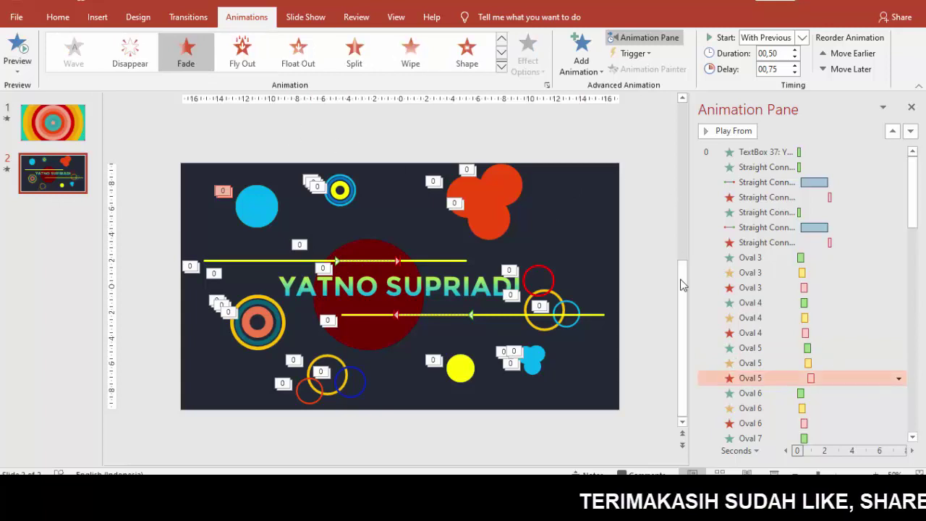
pyautogui.click(819, 346)
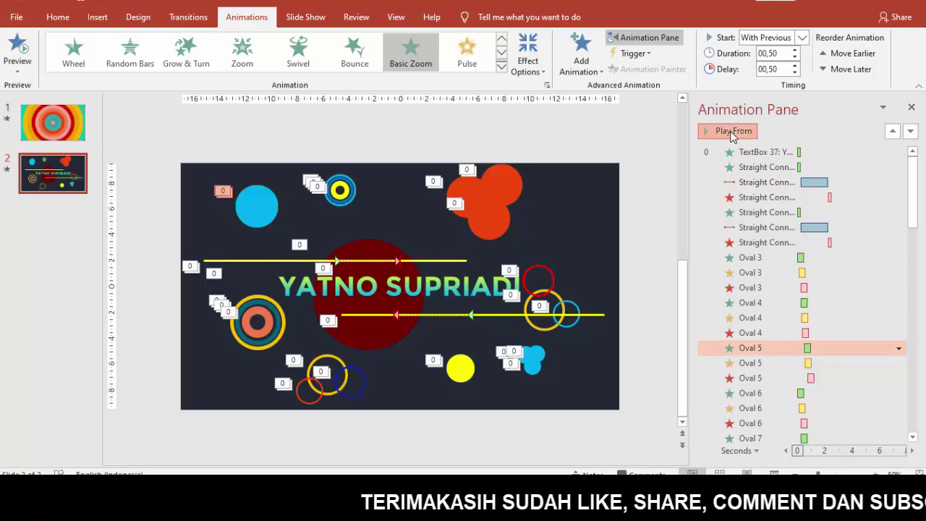
pyautogui.click(732, 132)
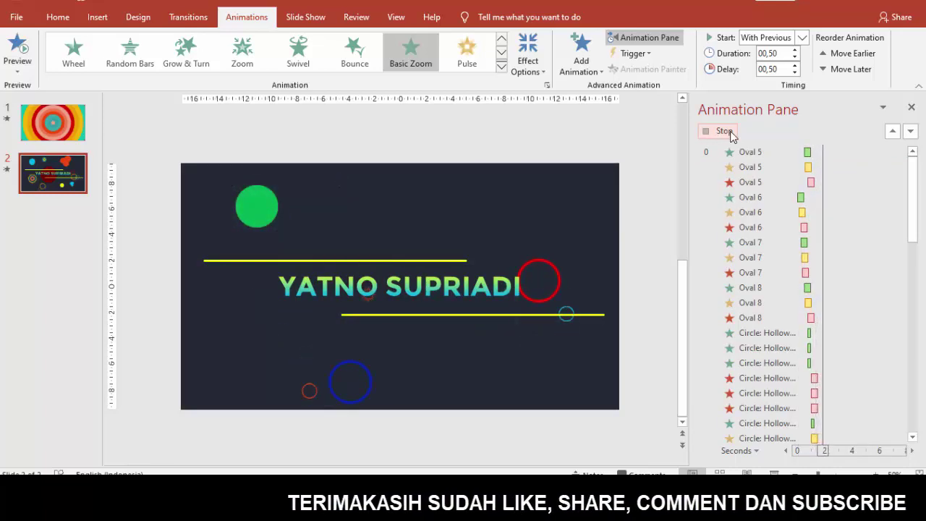
pyautogui.click(725, 132)
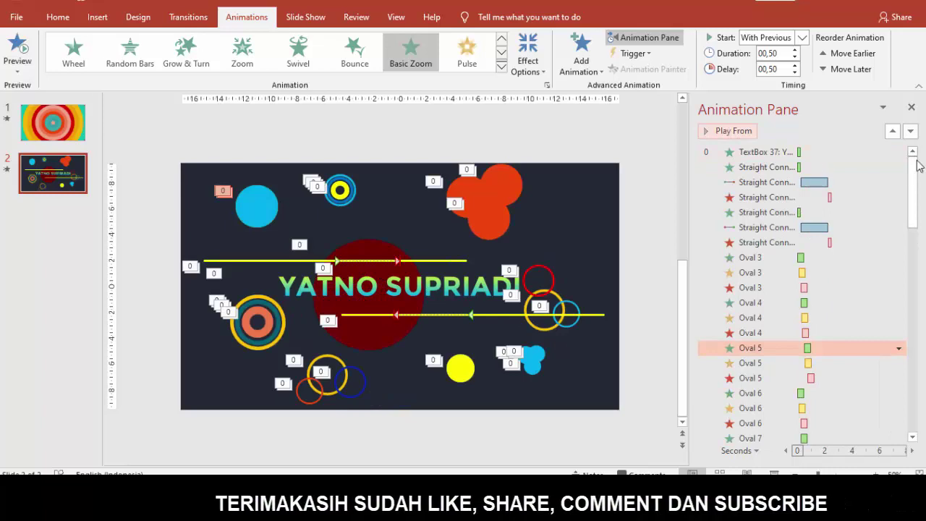
pyautogui.moveTo(913, 165)
pyautogui.mouseDown()
pyautogui.moveTo(914, 338)
pyautogui.moveTo(913, 165)
pyautogui.mouseUp()
pyautogui.click(792, 152)
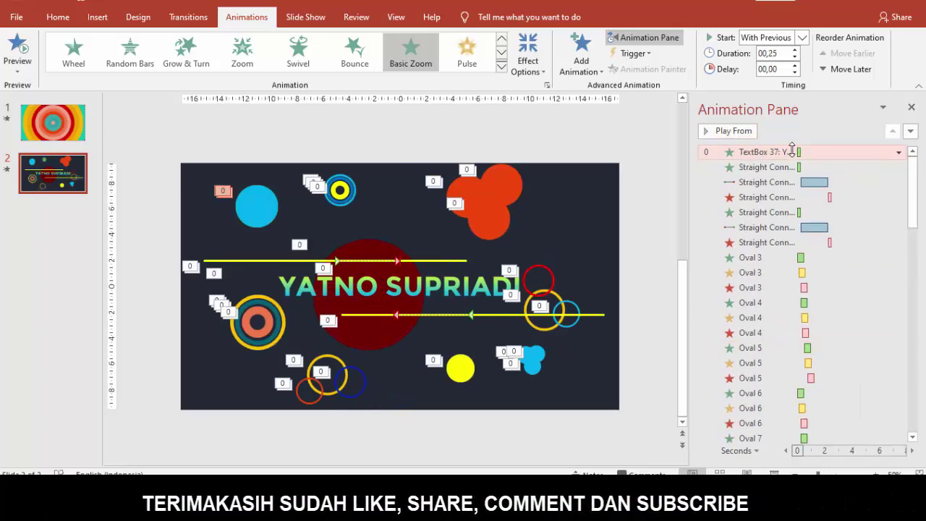
pyautogui.click(731, 133)
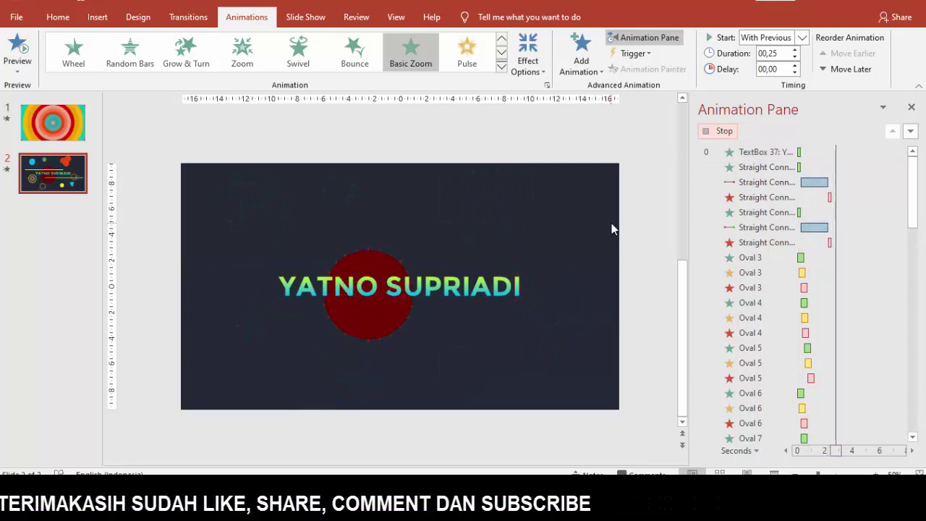
pyautogui.click(393, 340)
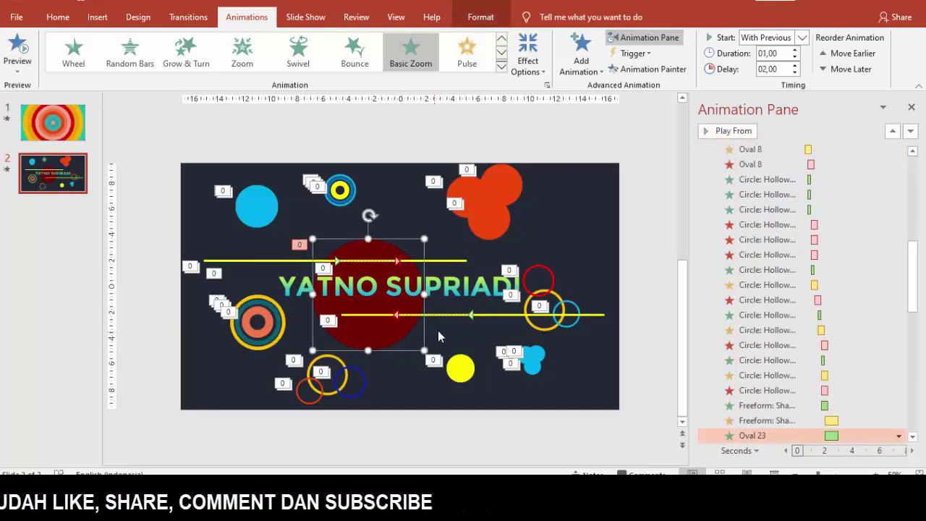
# Step: Fill the large red oval behind the title with the dark background colour
pyautogui.moveTo(389, 336)
pyautogui.mouseDown()
pyautogui.moveTo(421, 401)
pyautogui.moveTo(380, 329)
pyautogui.mouseUp()
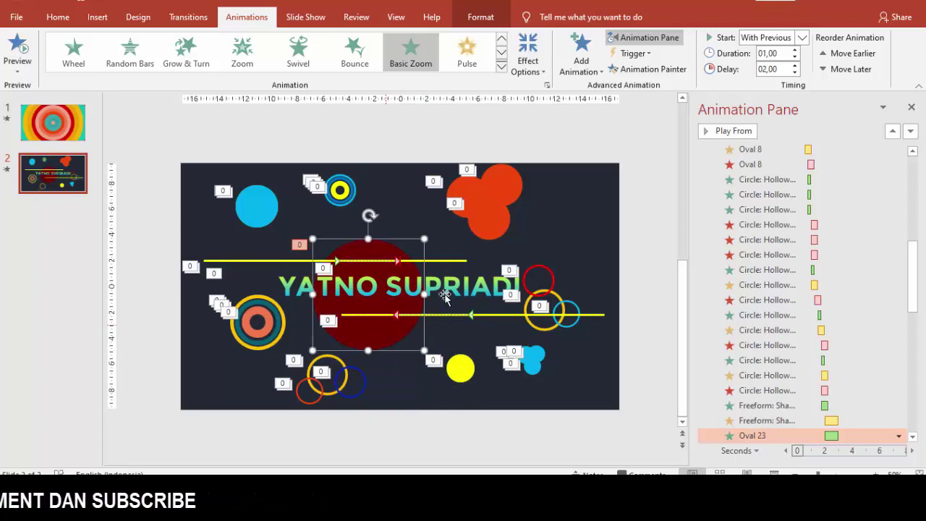
pyautogui.click(480, 17)
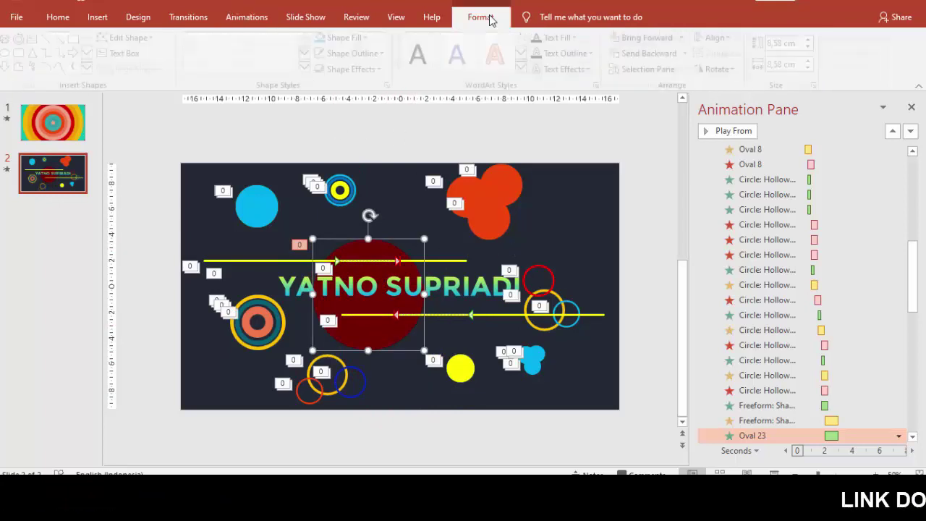
pyautogui.click(351, 37)
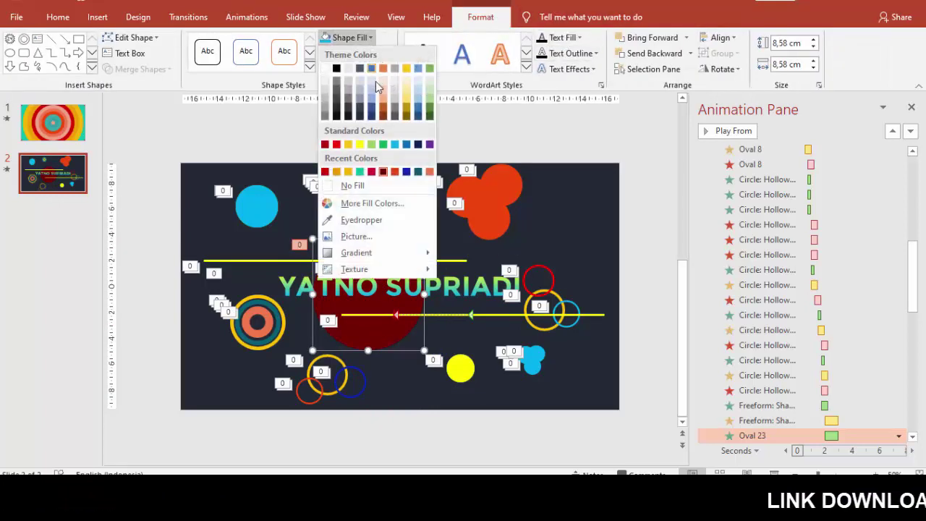
pyautogui.click(359, 119)
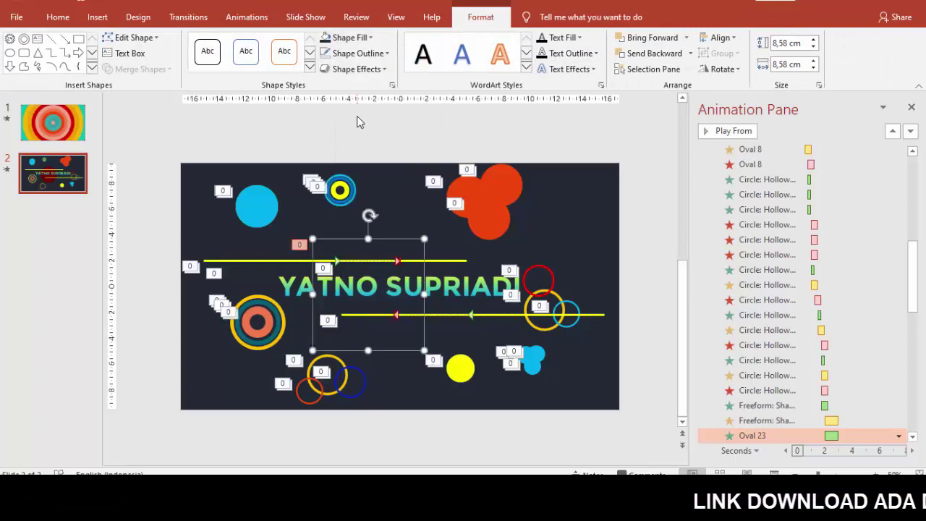
# Step: Preview the animations starting from the title text box (TextBox 37)
pyautogui.moveTo(913, 289); pyautogui.dragTo(913, 180)
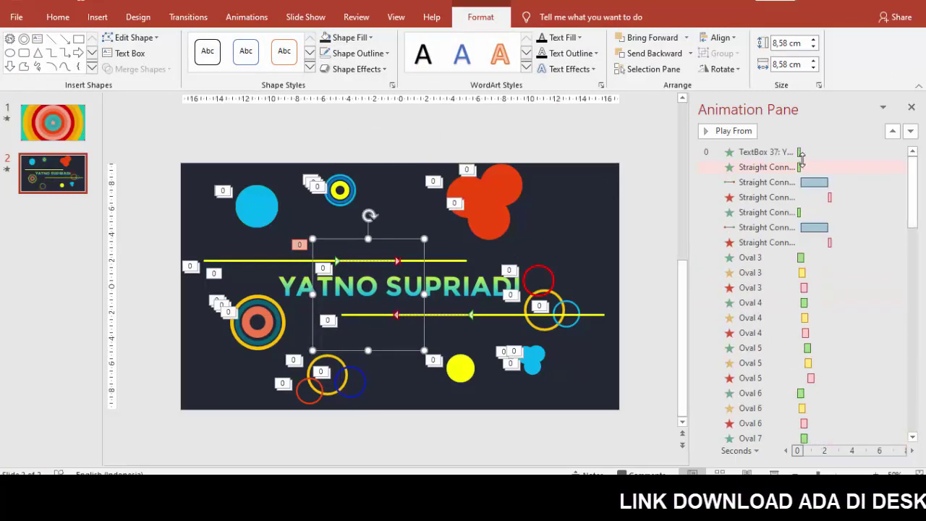
pyautogui.click(801, 152)
pyautogui.click(738, 131)
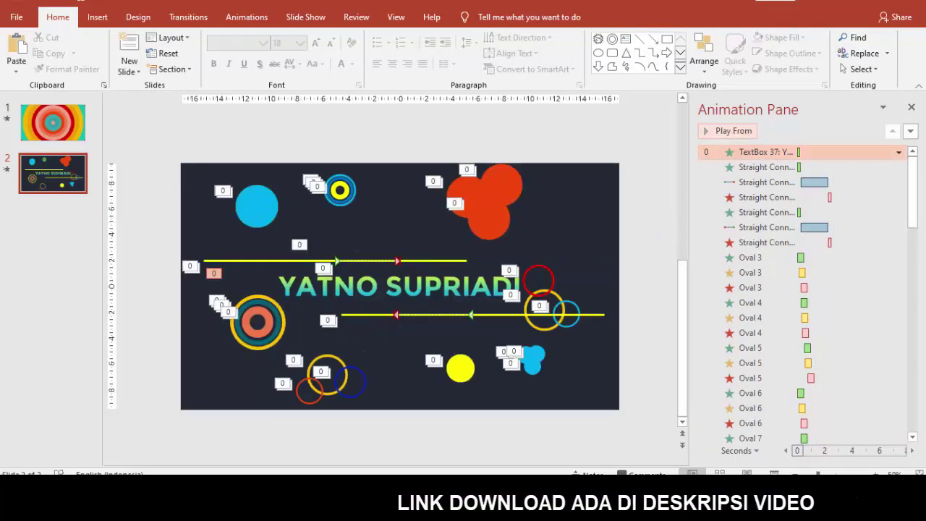
# Step: Close the Animation Pane, run slide 2 as a slide show, and exit it
pyautogui.click(912, 108)
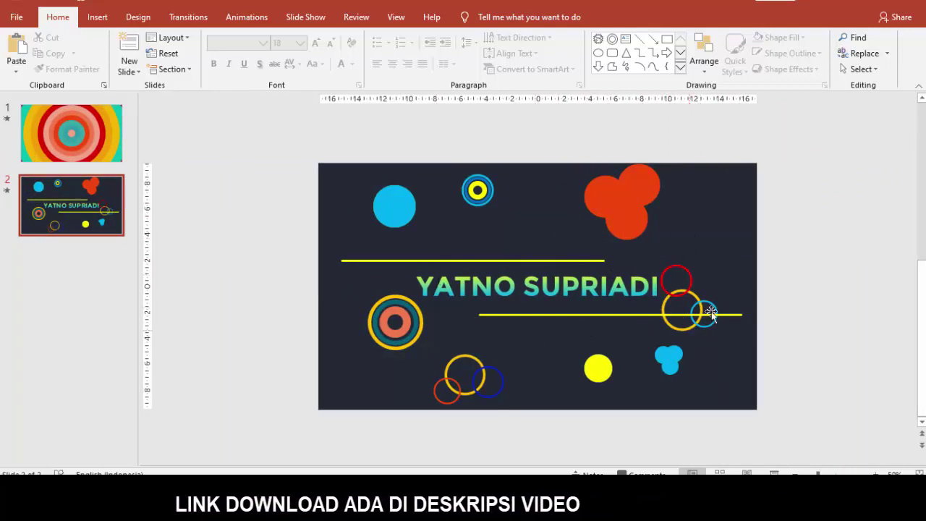
pyautogui.click(774, 472)
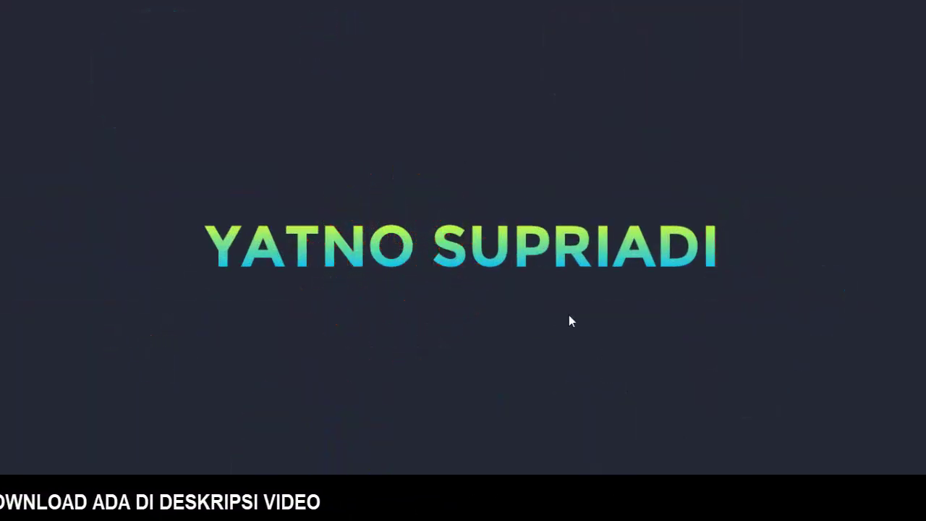
pyautogui.press('Escape')
pyautogui.click(116, 144)
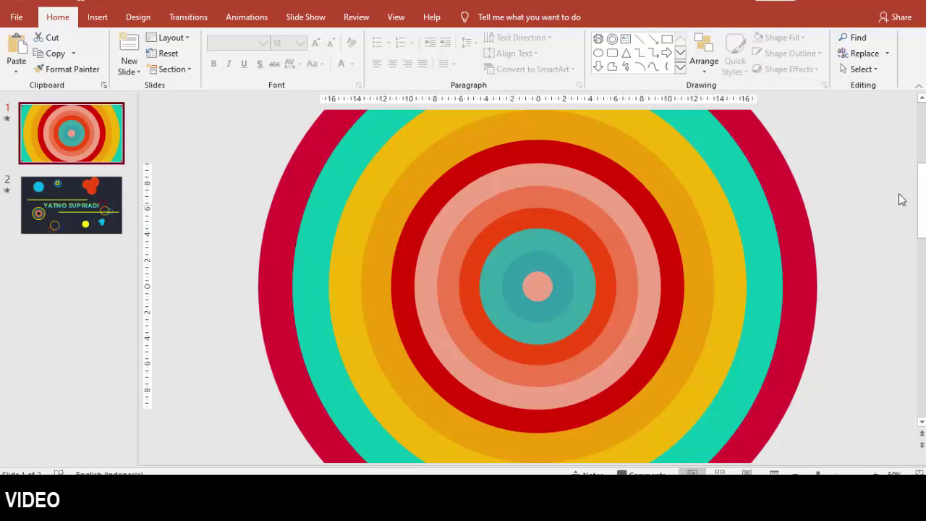
# Step: Scroll through the slides and bring up the File start screen
pyautogui.moveTo(922, 199); pyautogui.dragTo(922, 221)
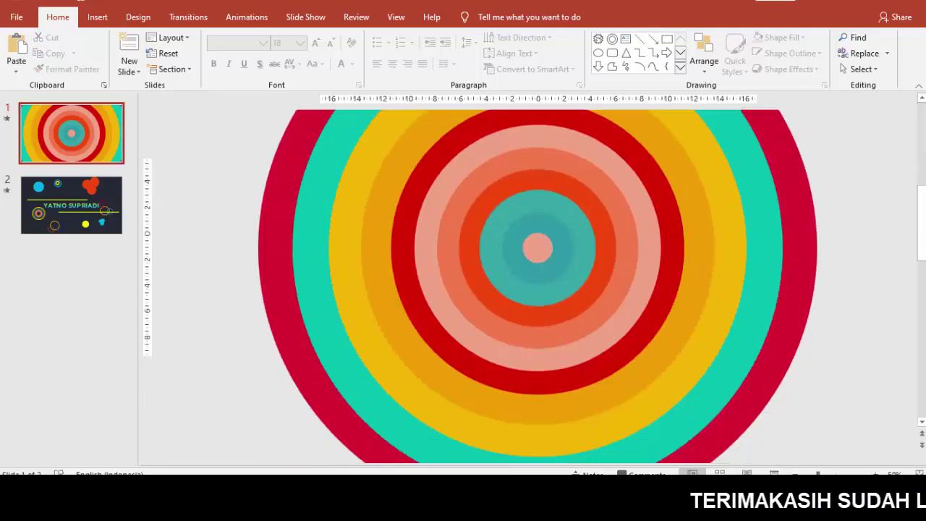
pyautogui.moveTo(921, 220); pyautogui.dragTo(922, 199)
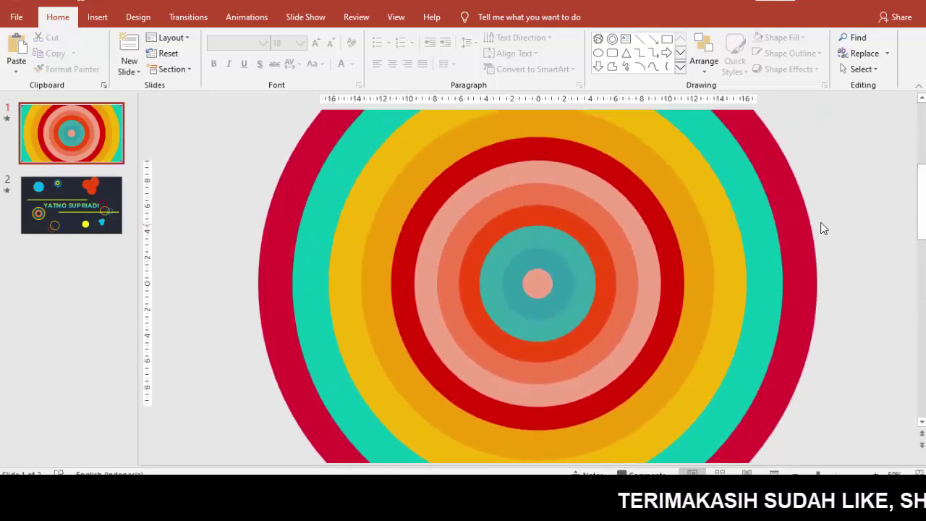
pyautogui.scroll(-2, 821, 228)
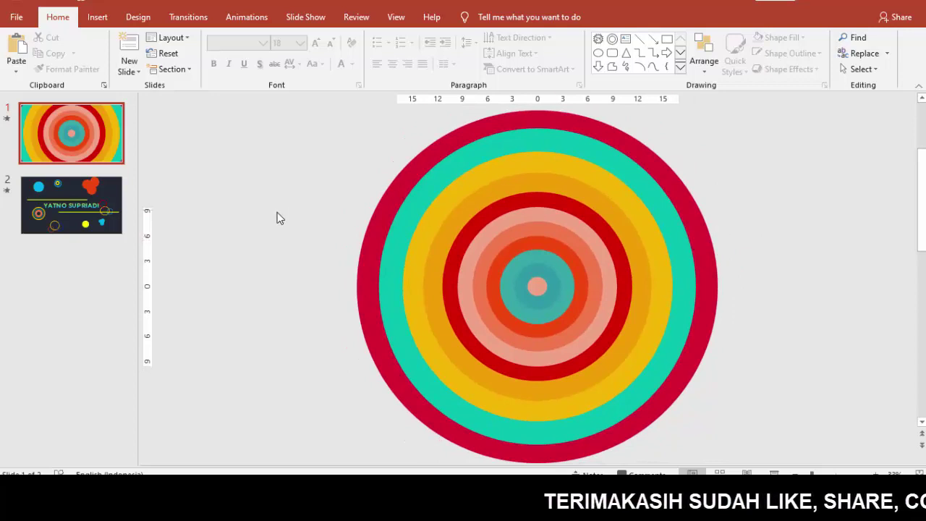
pyautogui.click(15, 18)
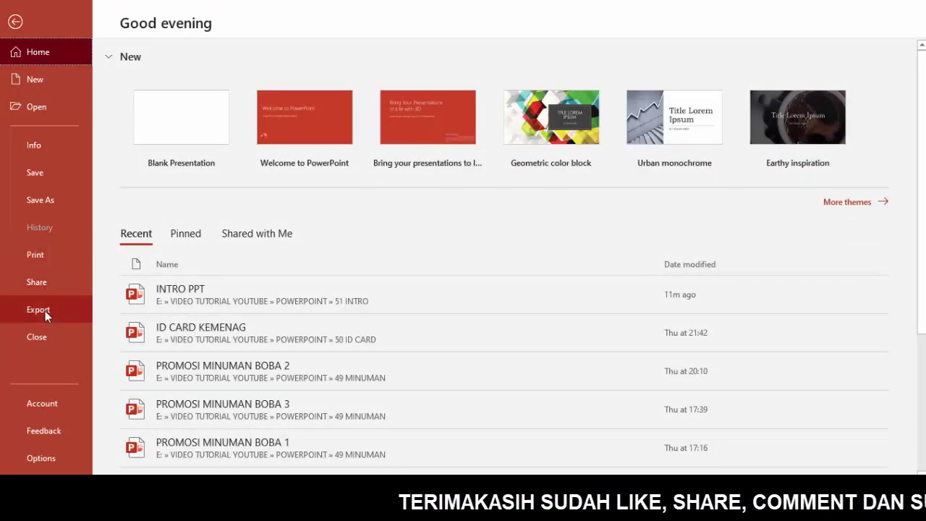
# Step: Create a video at Full HD (1080p) with fewer seconds per slide
pyautogui.click(45, 311)
pyautogui.click(192, 121)
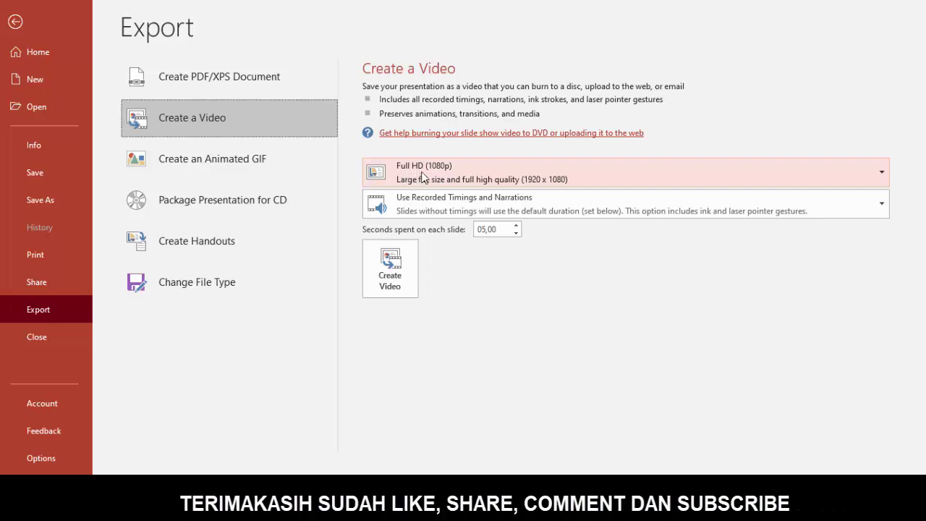
pyautogui.click(497, 184)
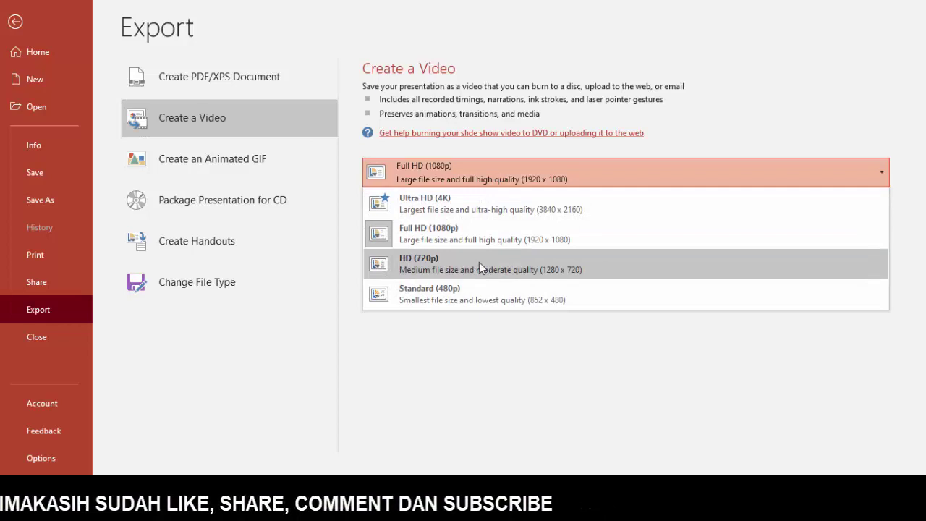
pyautogui.click(319, 249)
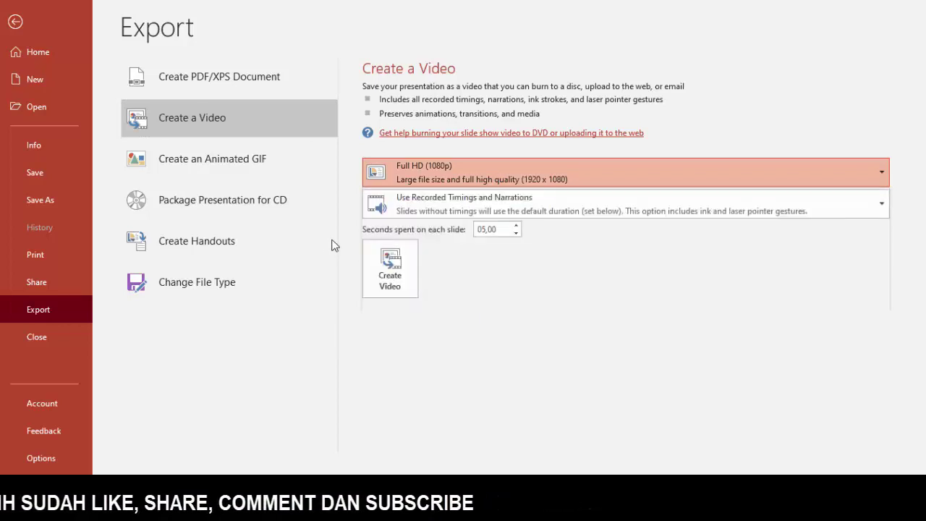
pyautogui.click(331, 242)
pyautogui.click(185, 122)
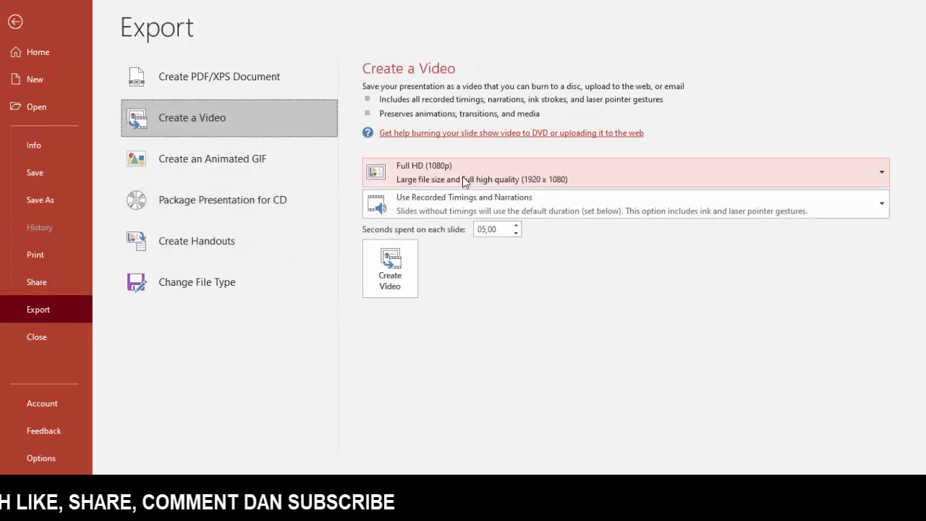
pyautogui.click(517, 233)
pyautogui.click(516, 232)
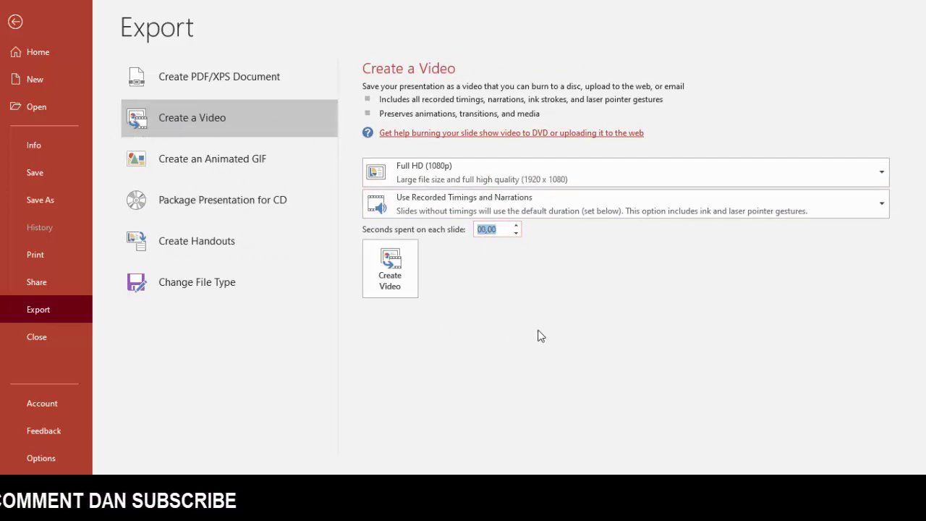
pyautogui.click(405, 272)
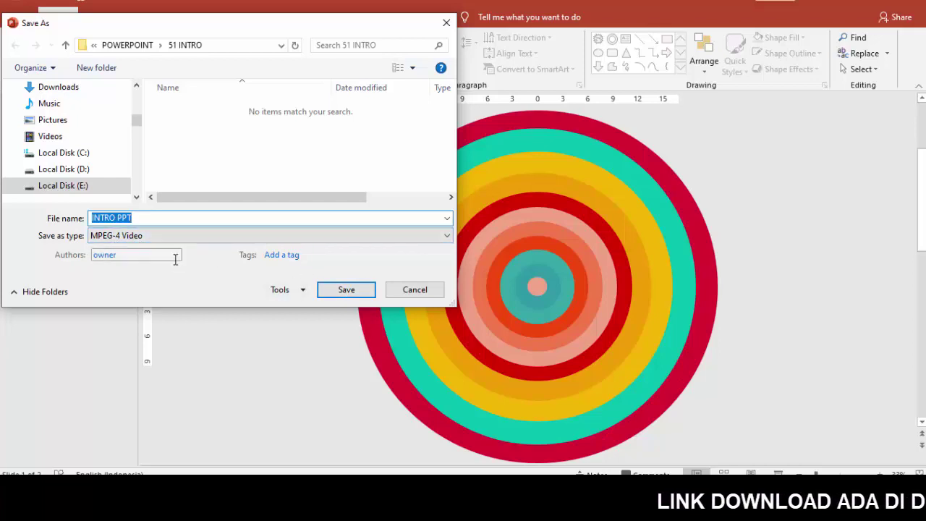
# Step: Save the video as INTRO PPT.mp4 in the 51 INTRO folder and return to slide 2
pyautogui.click(347, 290)
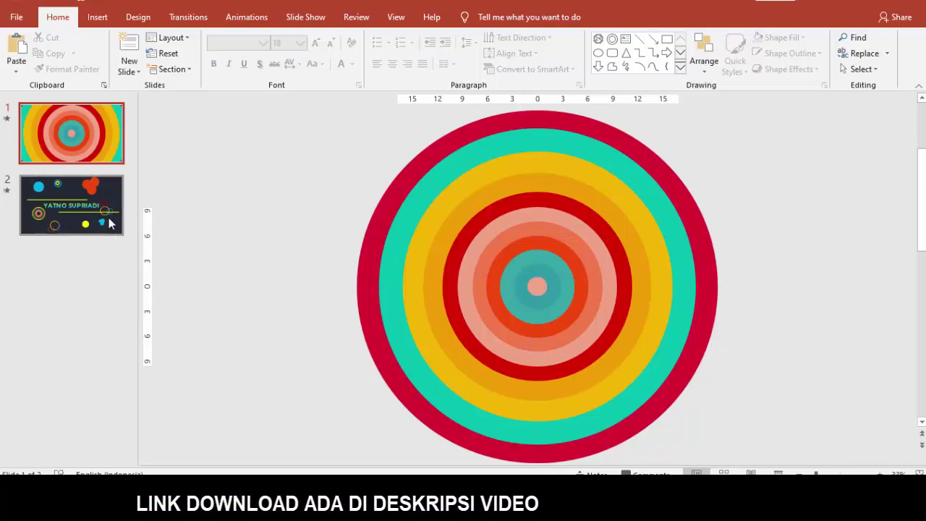
pyautogui.click(71, 206)
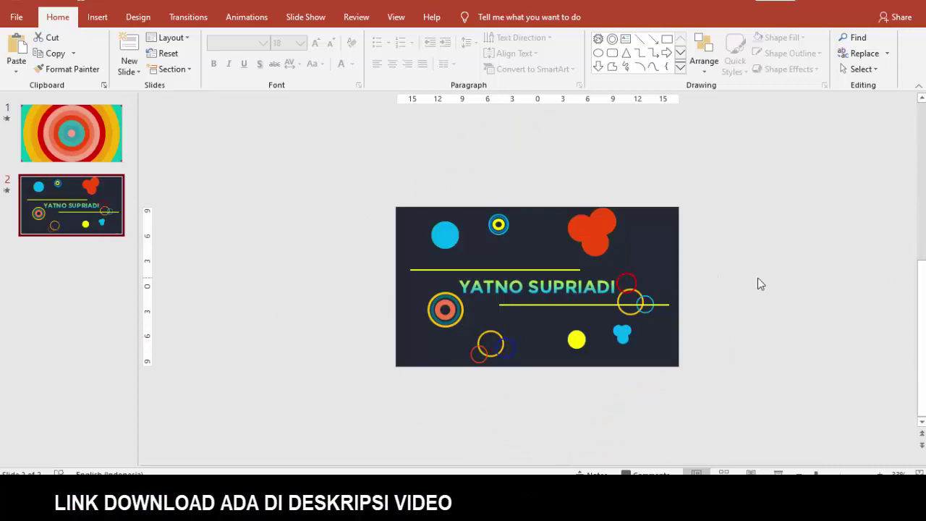